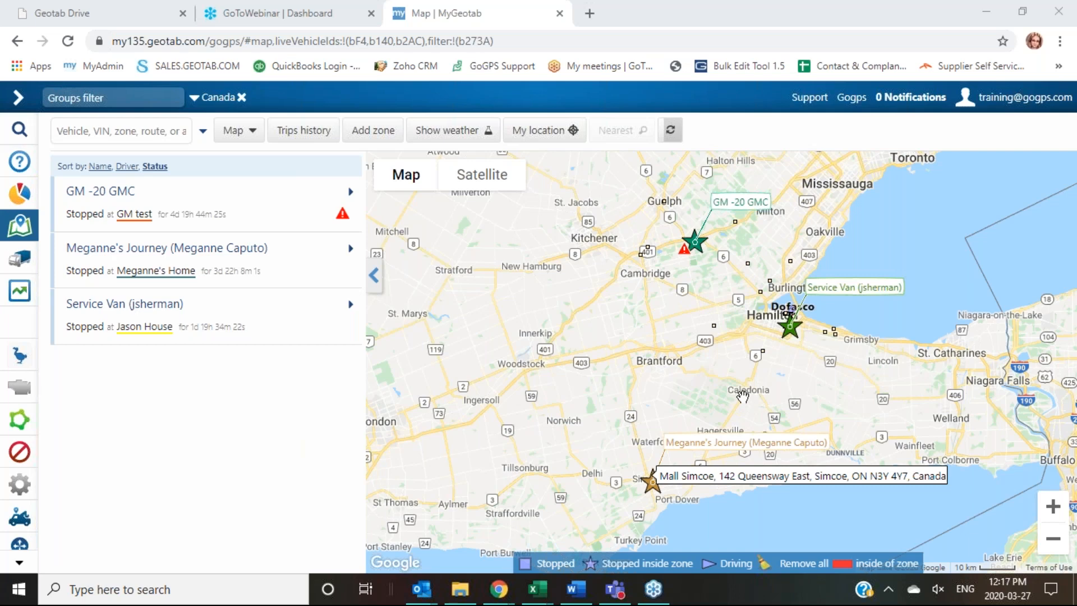
# Step: Zoom and pan the map to centre on the Caledonia plaza
pyautogui.scroll(4, 745, 395)
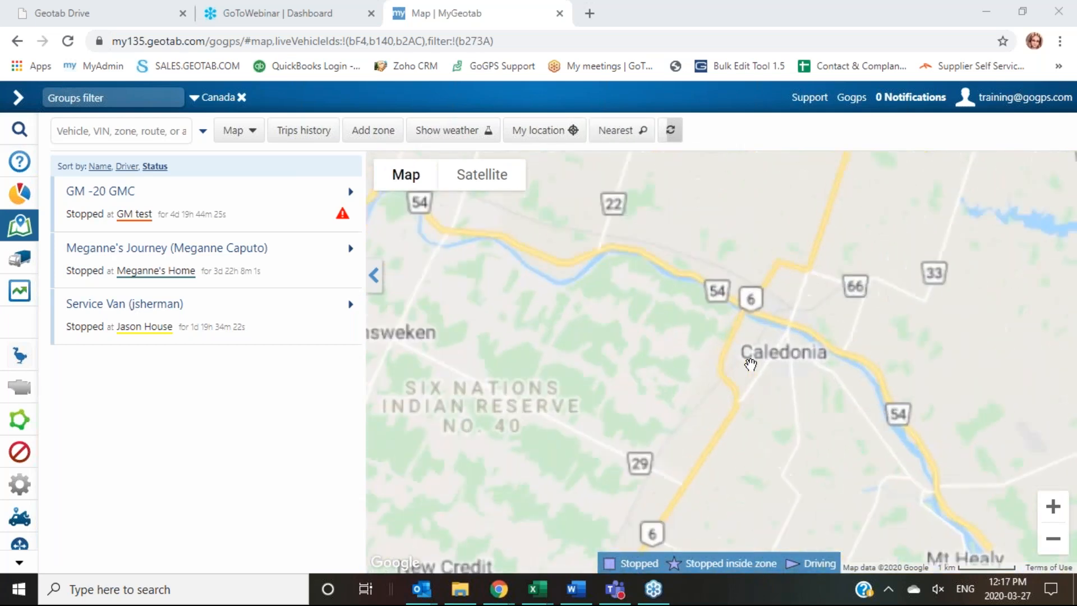
pyautogui.moveTo(781, 298); pyautogui.dragTo(728, 409)
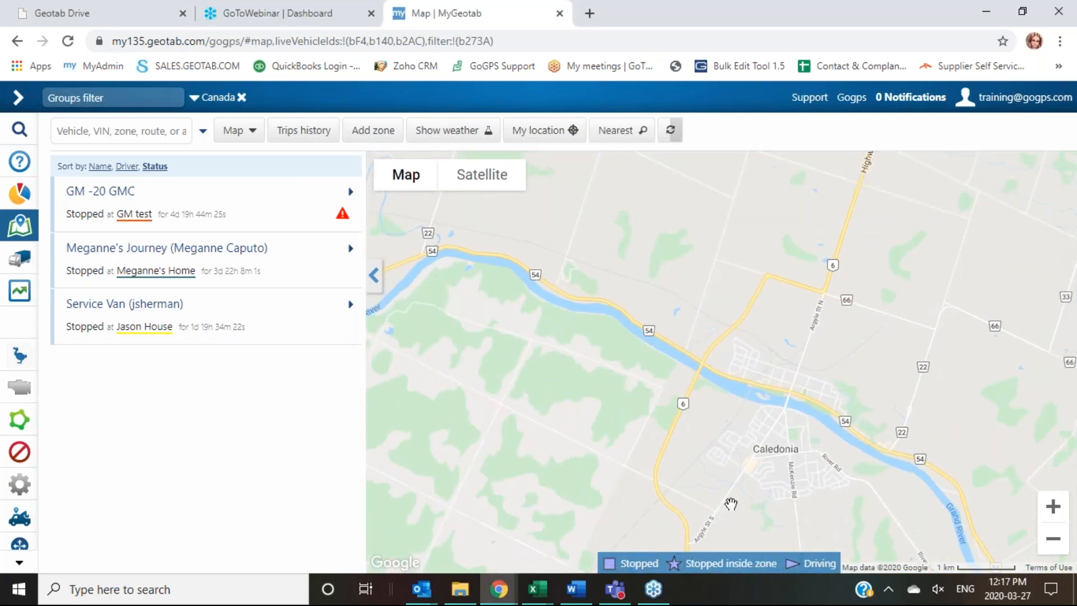
pyautogui.moveTo(741, 496); pyautogui.dragTo(743, 476)
pyautogui.scroll(3, 739, 354)
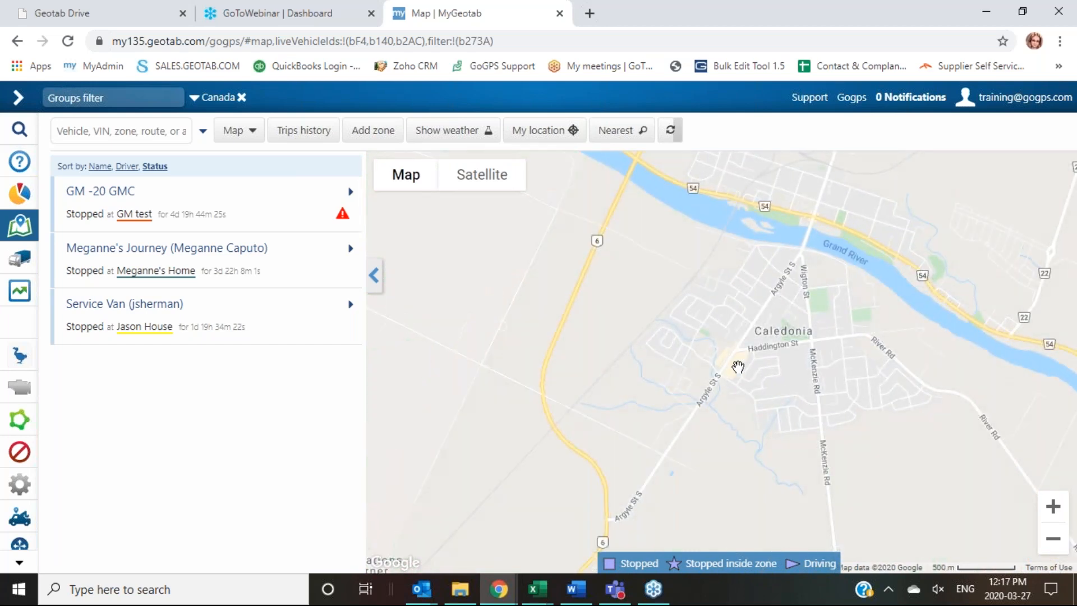
pyautogui.scroll(2, 738, 365)
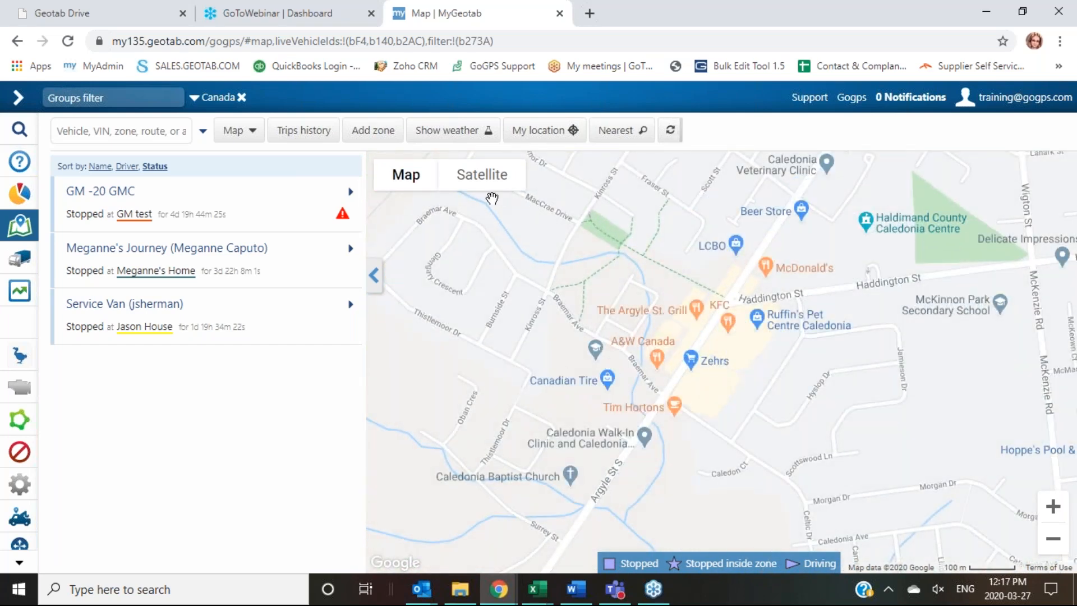
pyautogui.moveTo(605, 416); pyautogui.dragTo(641, 401)
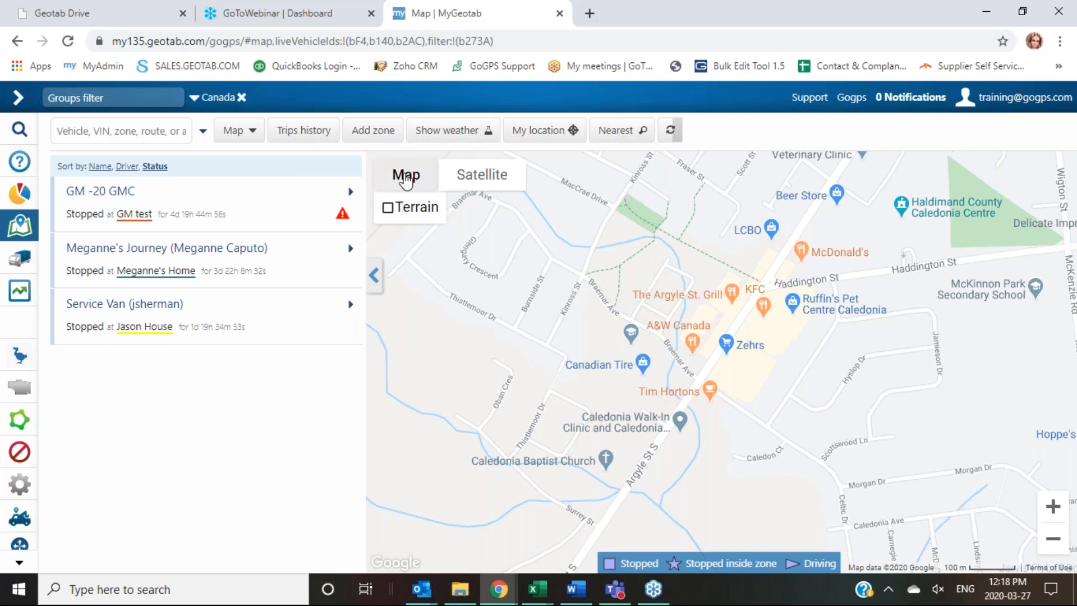
# Step: Switch to satellite imagery and frame the Canadian Tire and Tim Hortons lots closely
pyautogui.click(484, 182)
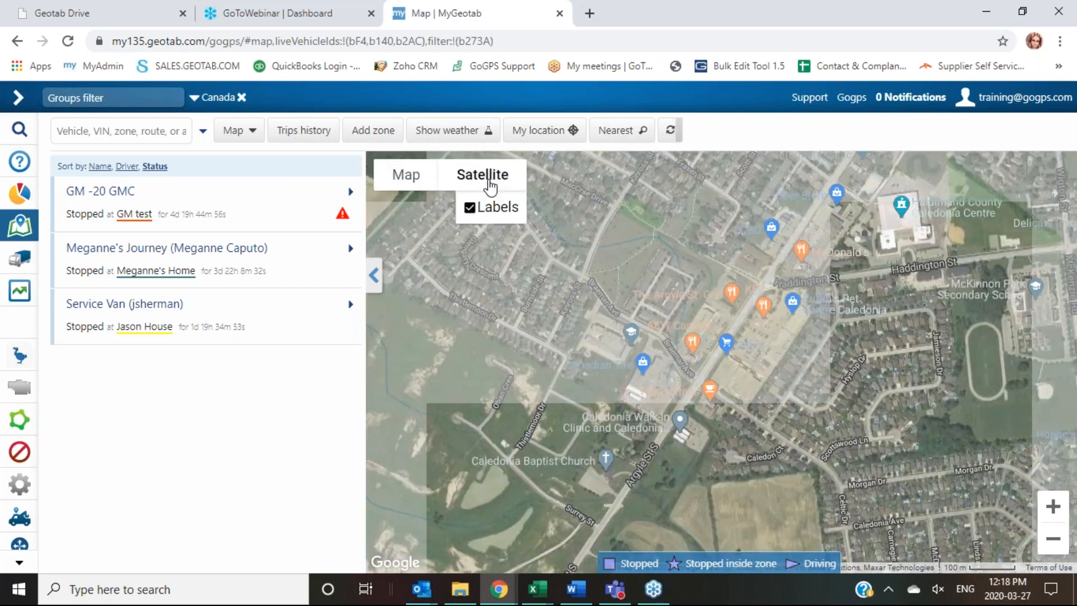
pyautogui.scroll(3, 671, 381)
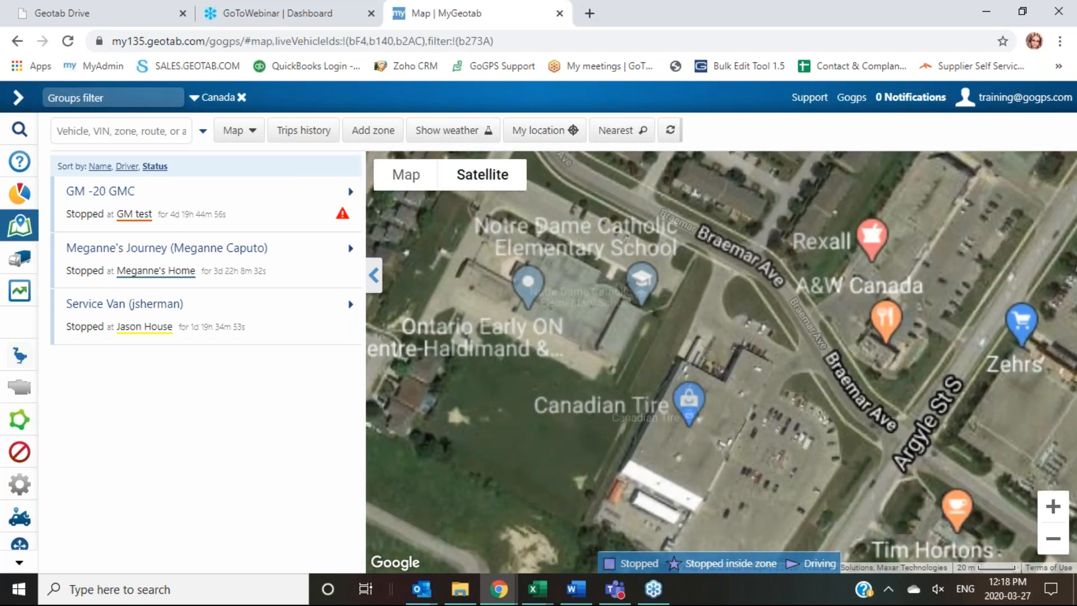
pyautogui.moveTo(788, 453); pyautogui.dragTo(717, 372)
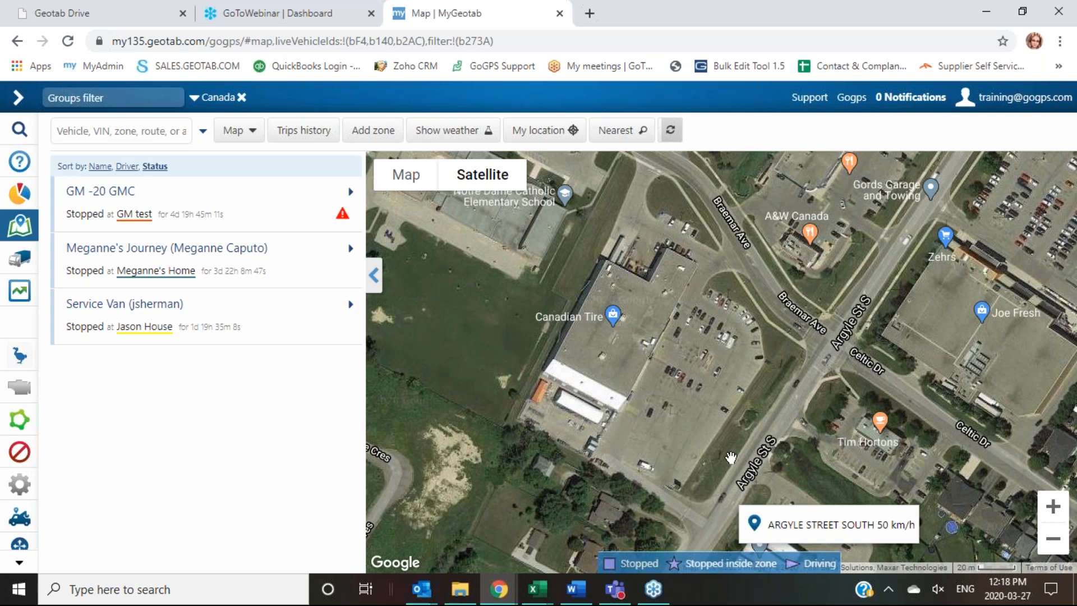
pyautogui.moveTo(788, 373); pyautogui.dragTo(746, 398)
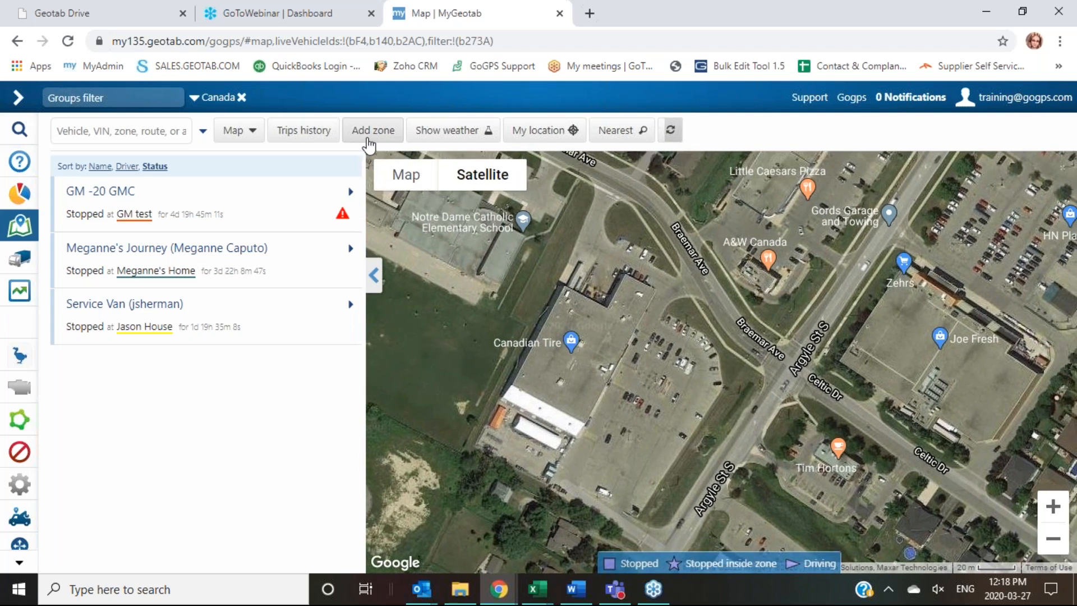
# Step: Start a new zone and place points at the lot's corners and along Braemar Ave
pyautogui.click(370, 135)
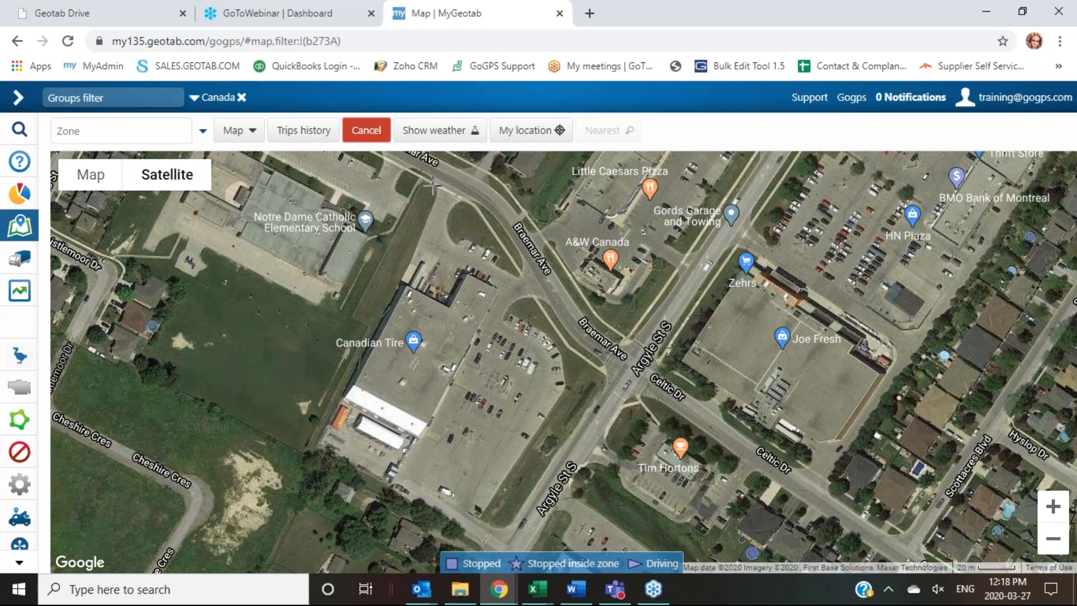
pyautogui.click(432, 185)
pyautogui.click(301, 449)
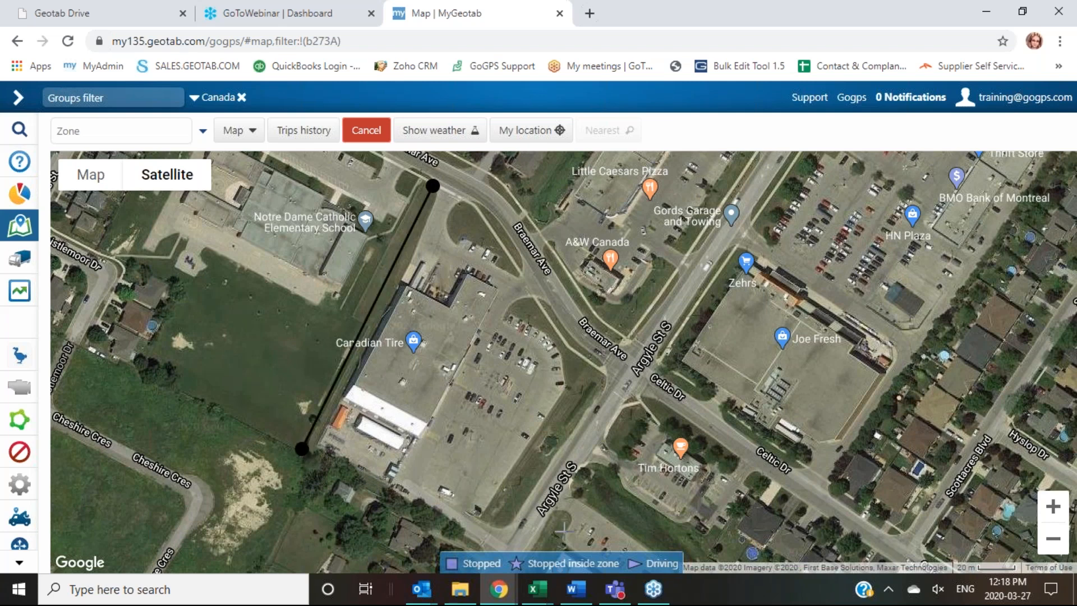
pyautogui.moveTo(563, 509); pyautogui.dragTo(521, 455)
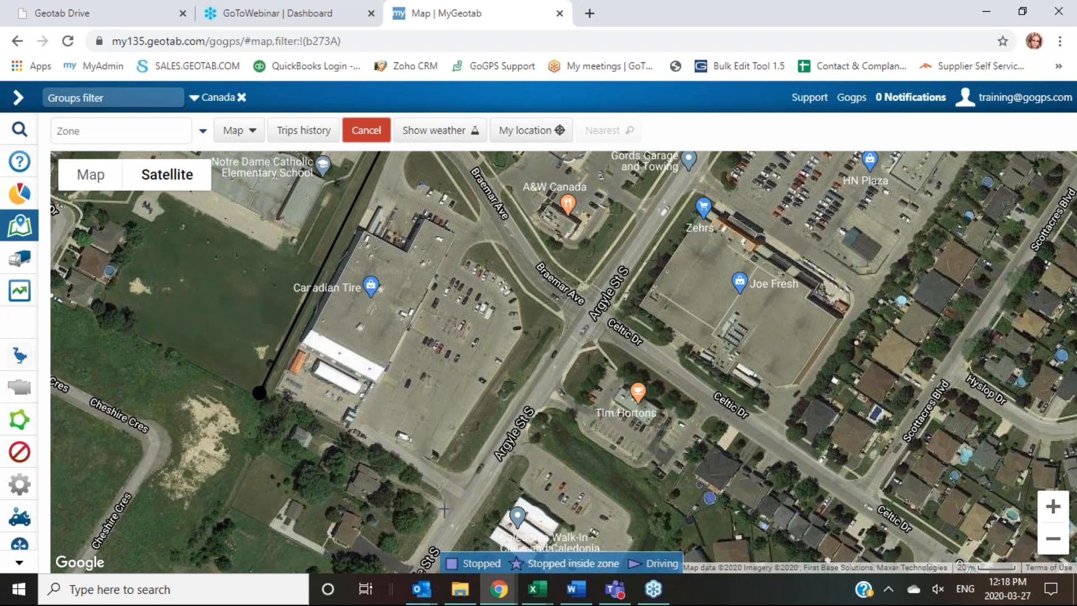
pyautogui.click(447, 508)
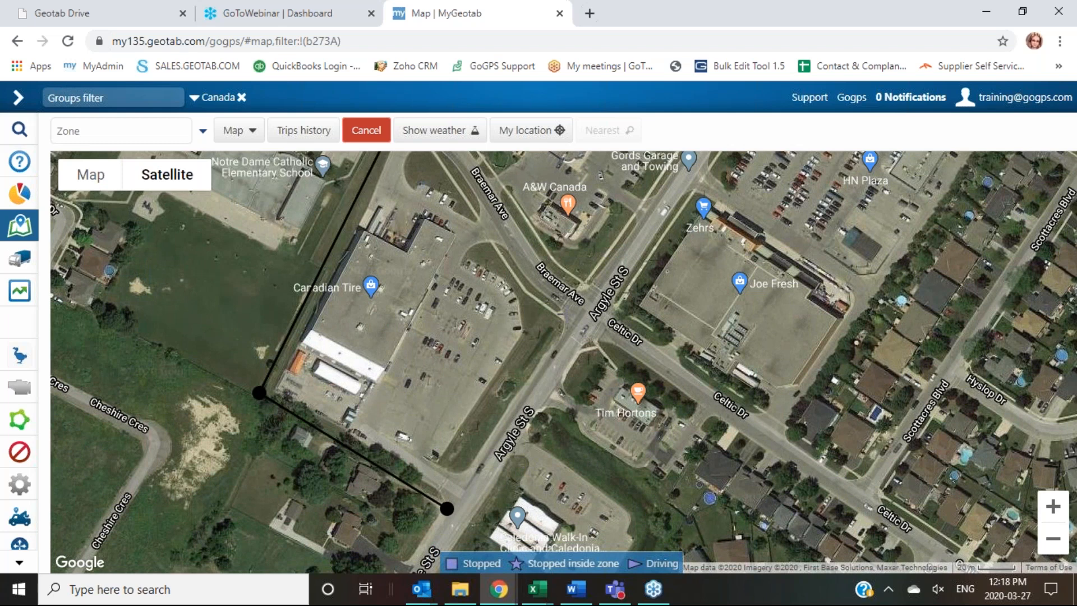
pyautogui.click(560, 308)
pyautogui.moveTo(618, 314); pyautogui.dragTo(628, 384)
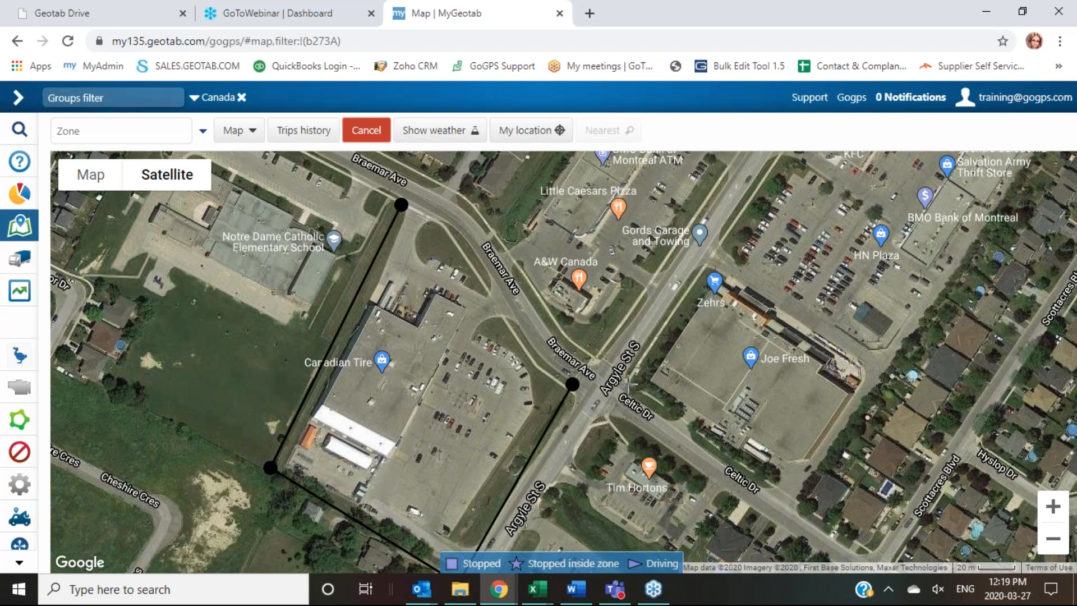
pyautogui.click(501, 286)
# Step: Close the outline and name the zone 'Canadian Tire - Caledonia'
pyautogui.click(401, 204)
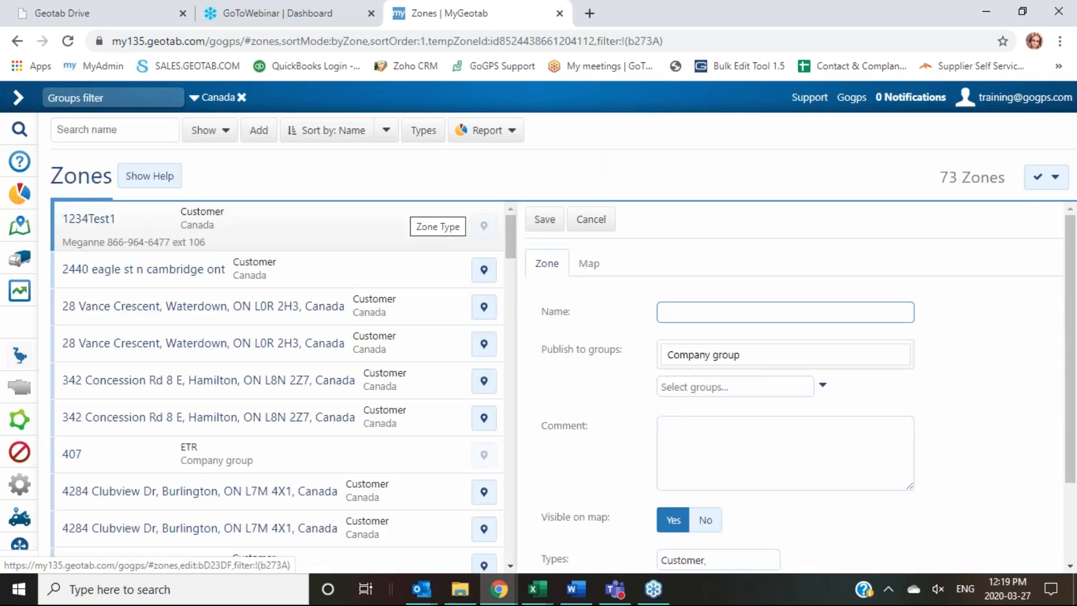
pyautogui.write('cAnadia')
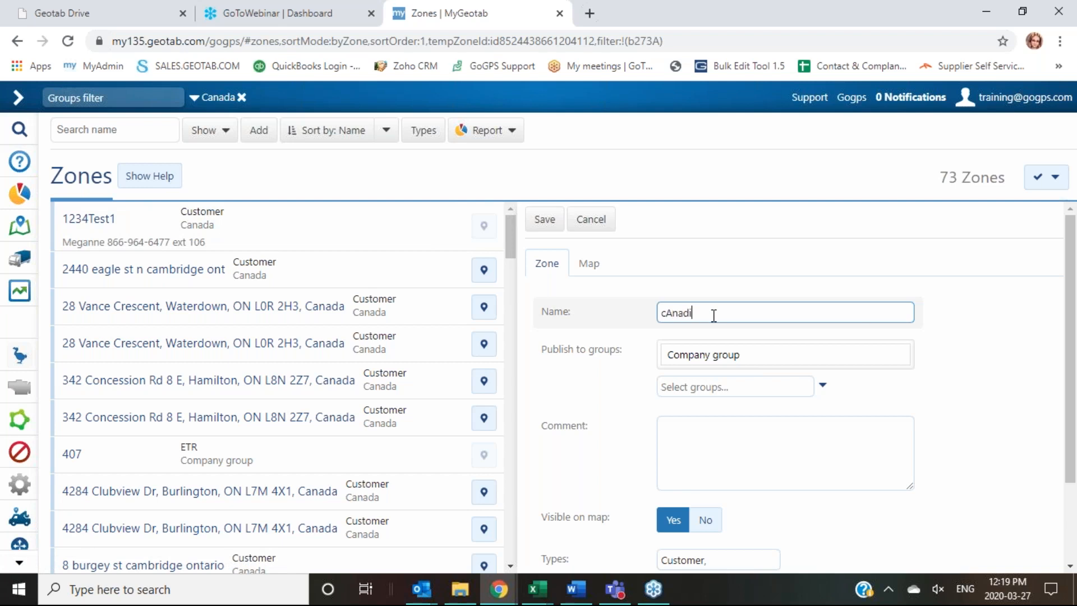
pyautogui.press('BackSpace')
pyautogui.press('BackSpace')
pyautogui.press('BackSpace')
pyautogui.press('BackSpace')
pyautogui.press('BackSpace')
pyautogui.press('BackSpace')
pyautogui.press('BackSpace')
pyautogui.write('Canadian Tire -Caledonia')
pyautogui.click(728, 313)
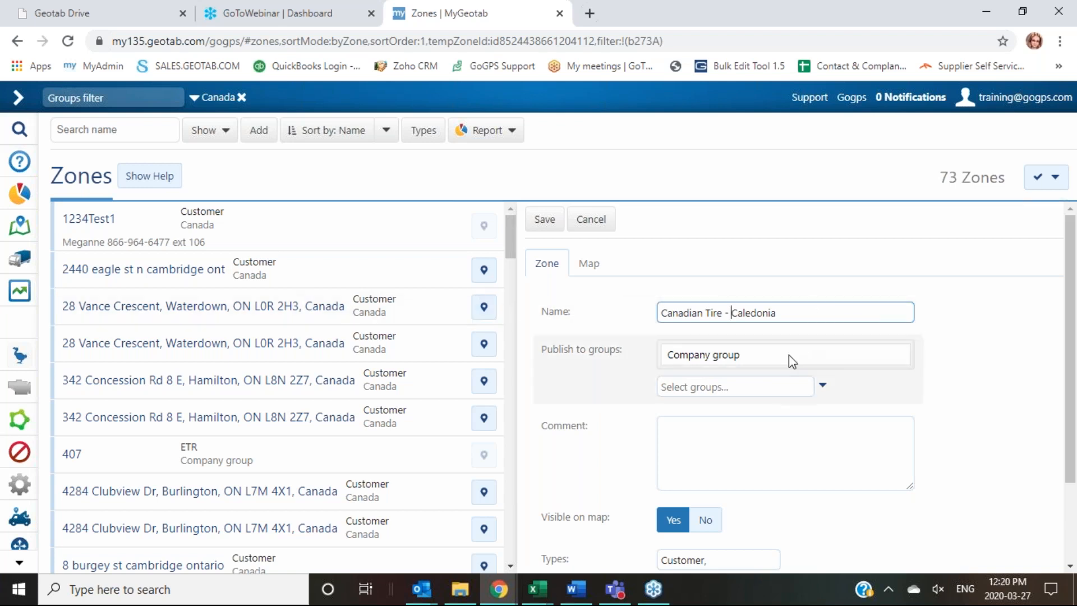
# Step: Publish the zone to the Canada group
pyautogui.click(822, 387)
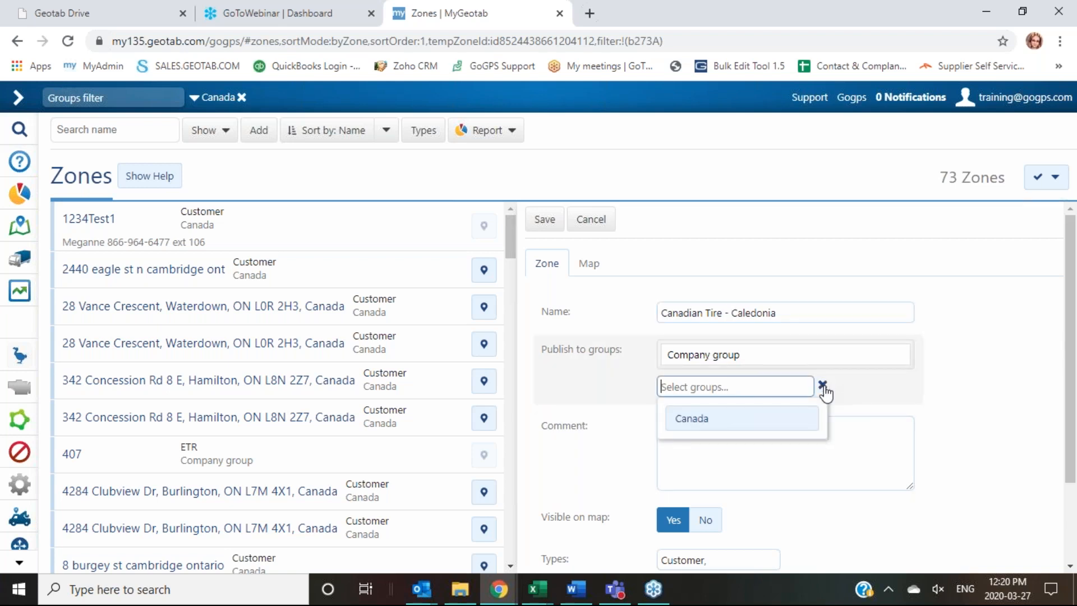
pyautogui.click(738, 425)
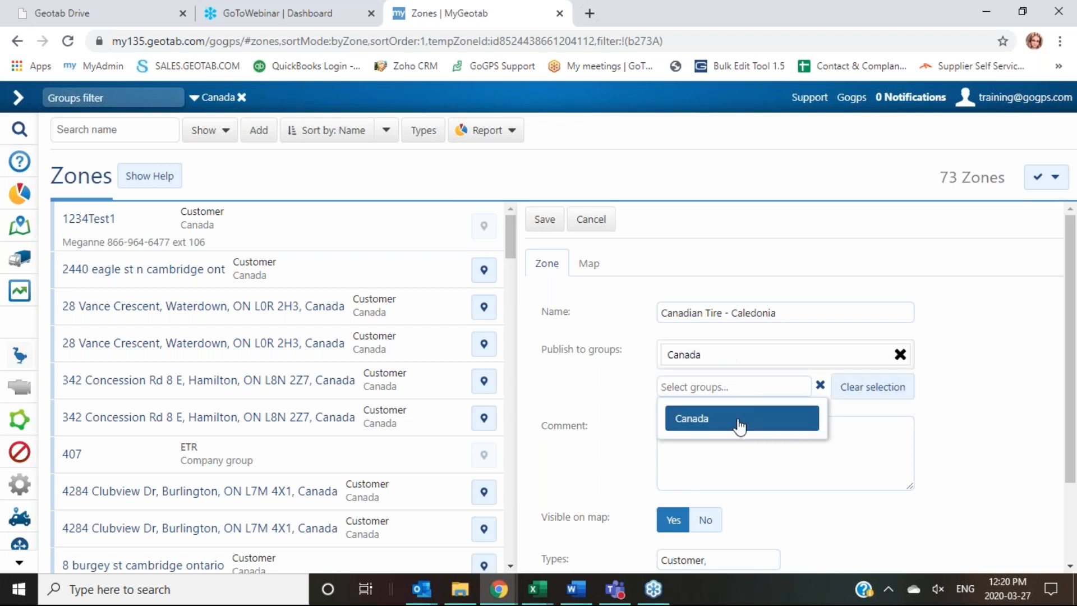
pyautogui.click(725, 459)
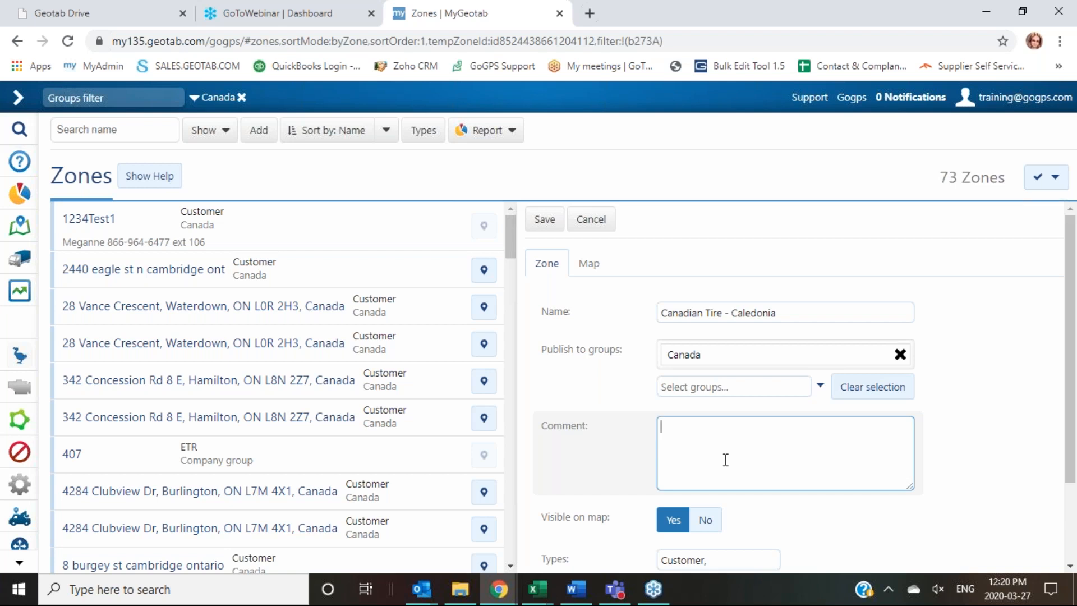
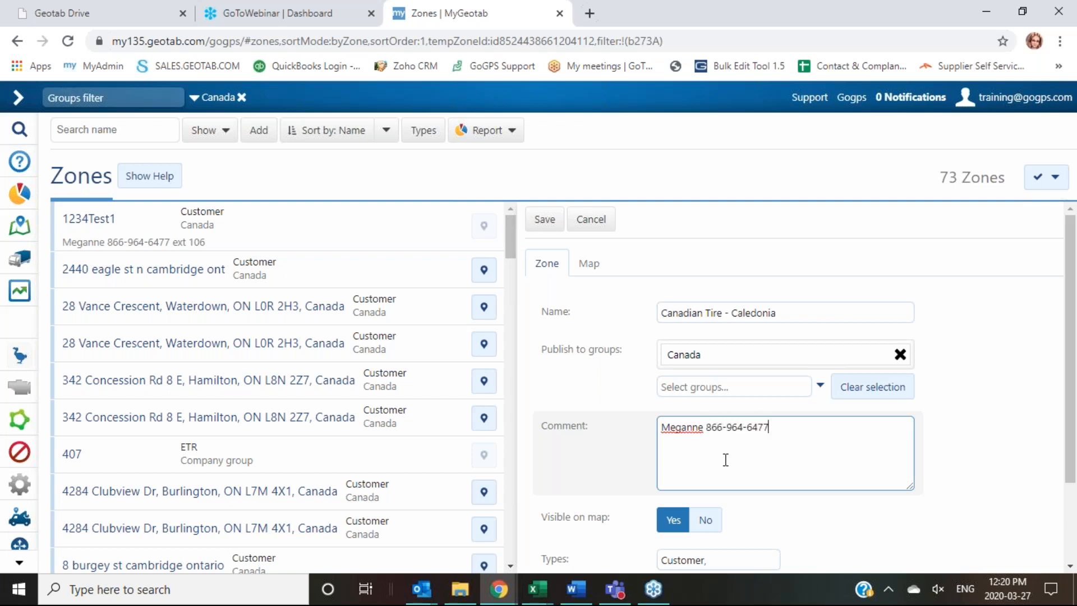
# Step: Enter the customer contact's name and phone number with extension in the Comment box
pyautogui.write(' Ext 106')
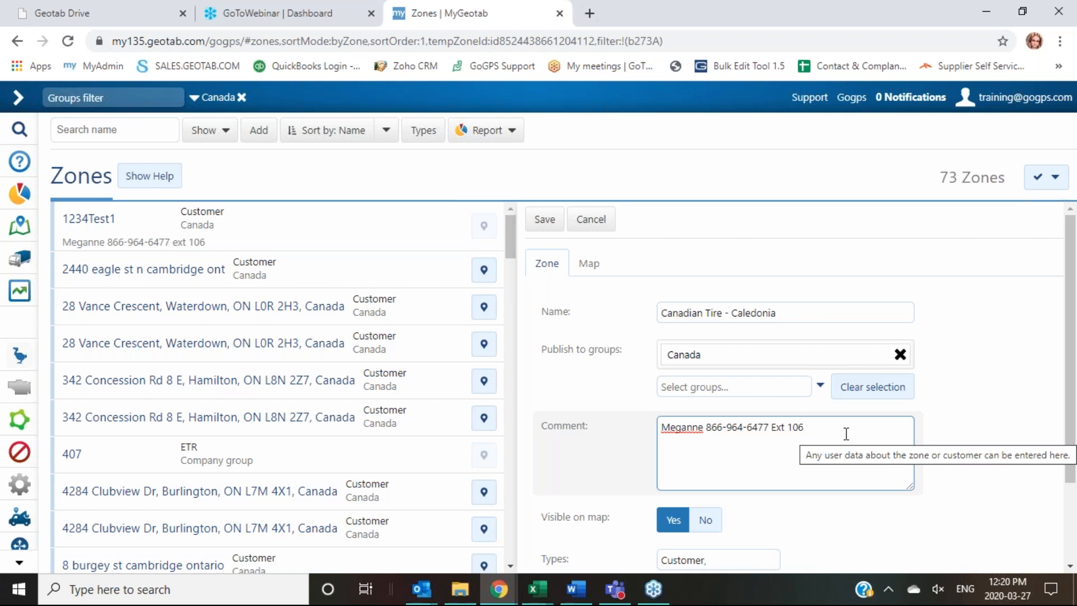
pyautogui.scroll(-2, 846, 433)
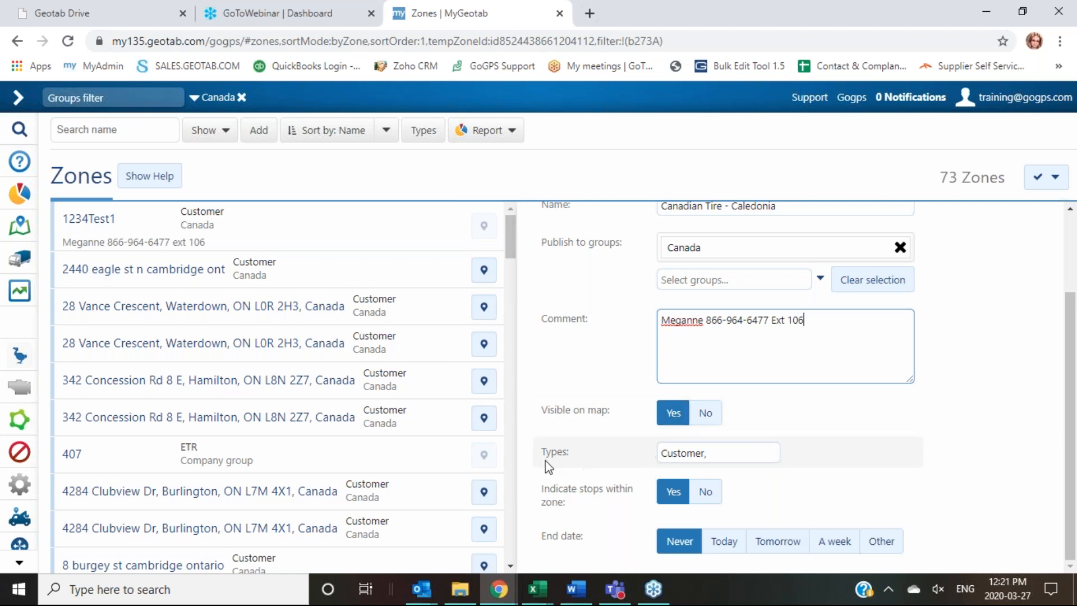
# Step: Open the Types dropdown to see the available zone types
pyautogui.click(756, 451)
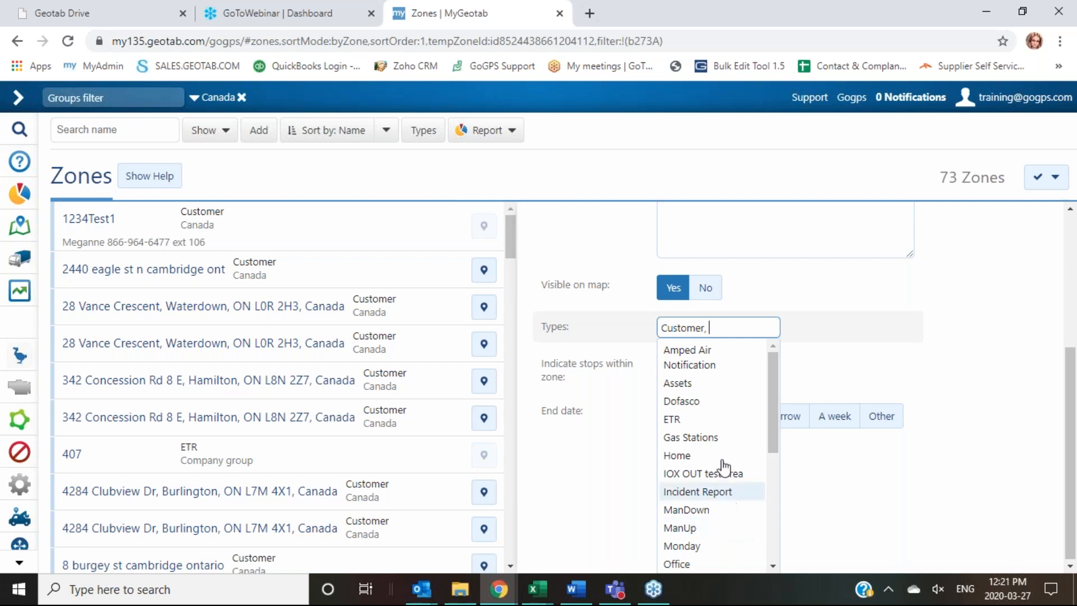
# Step: Close the types list and review the stops setting and Never end date in the form
pyautogui.scroll(-2, 734, 379)
pyautogui.scroll(-5, 733, 387)
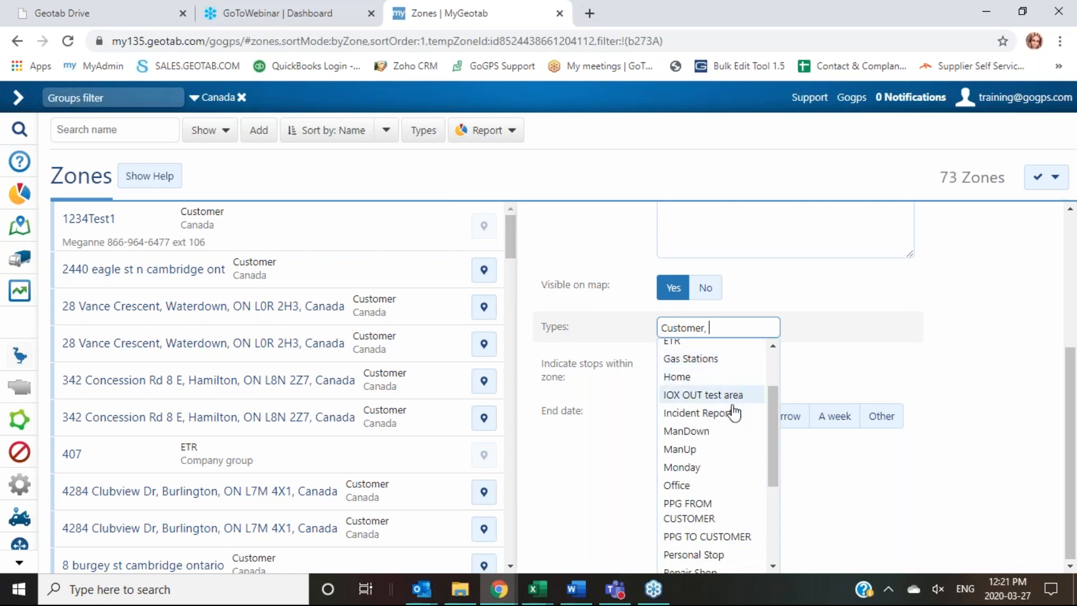
pyautogui.scroll(-1, 740, 442)
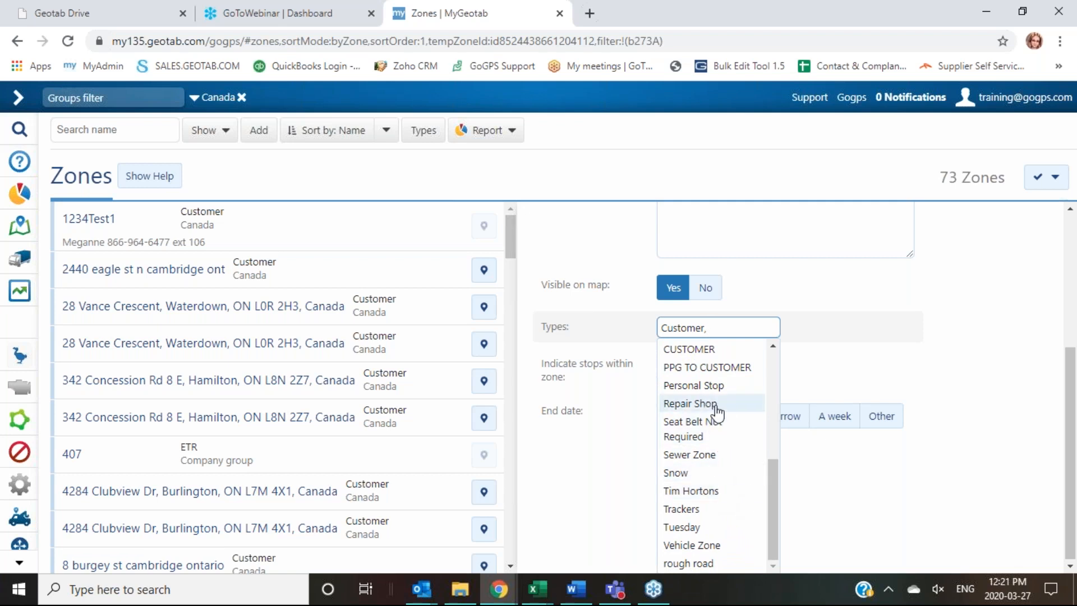
pyautogui.click(976, 352)
pyautogui.scroll(2, 976, 352)
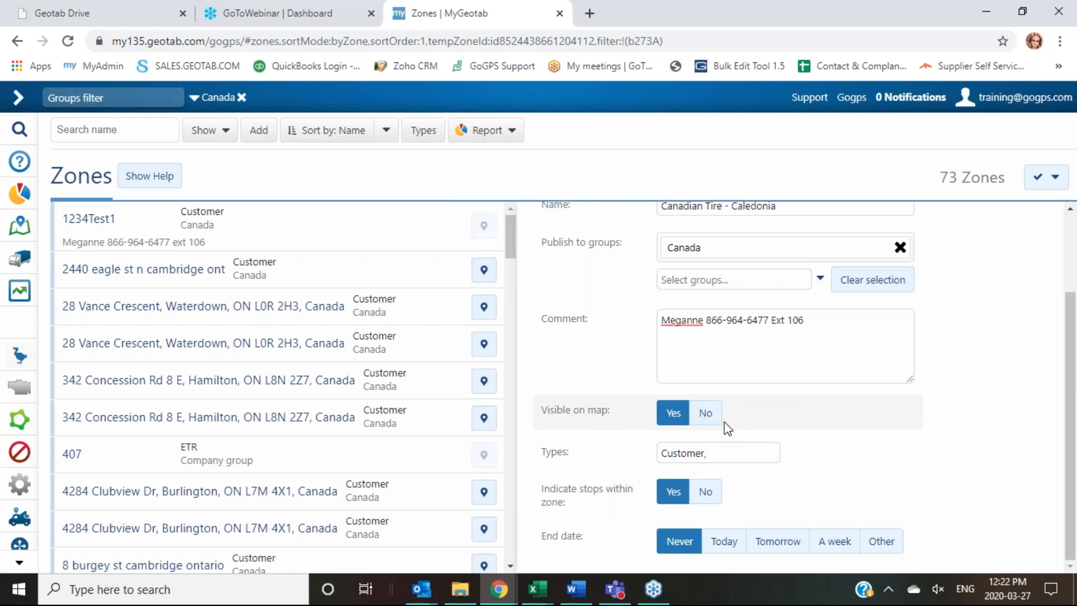
pyautogui.scroll(2, 727, 428)
pyautogui.scroll(-2, 728, 426)
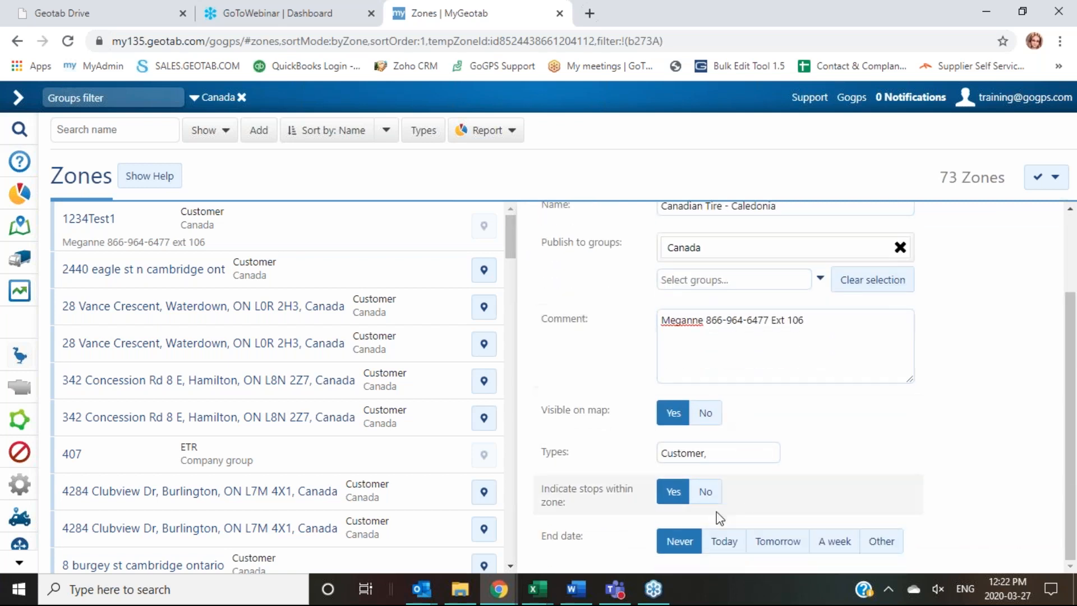
pyautogui.scroll(2, 680, 474)
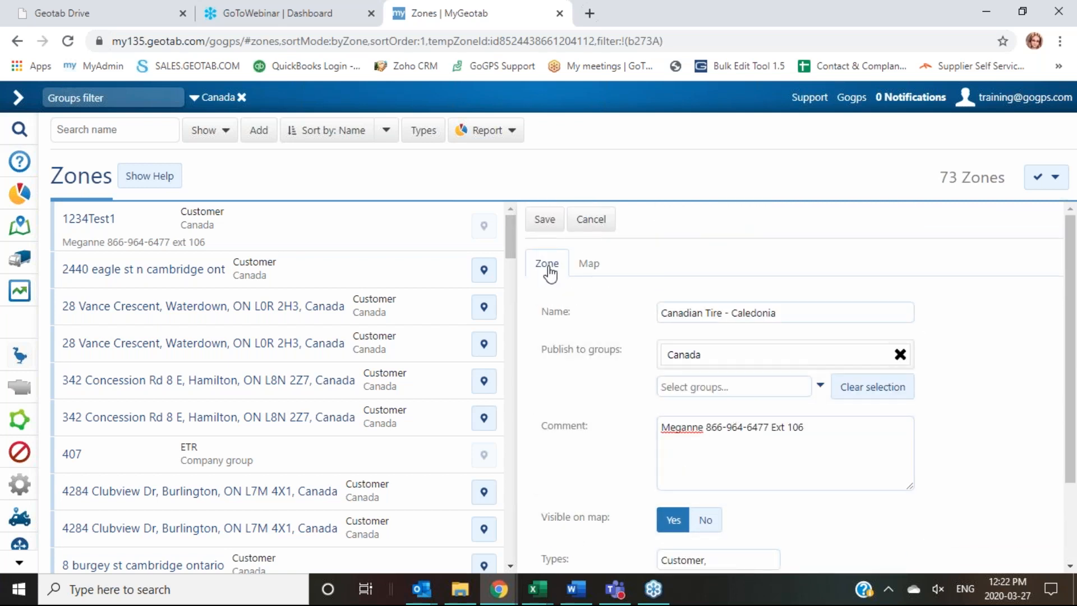
# Step: On the Map tab, choose teal, set transparency to 50%, and save the zone
pyautogui.click(592, 267)
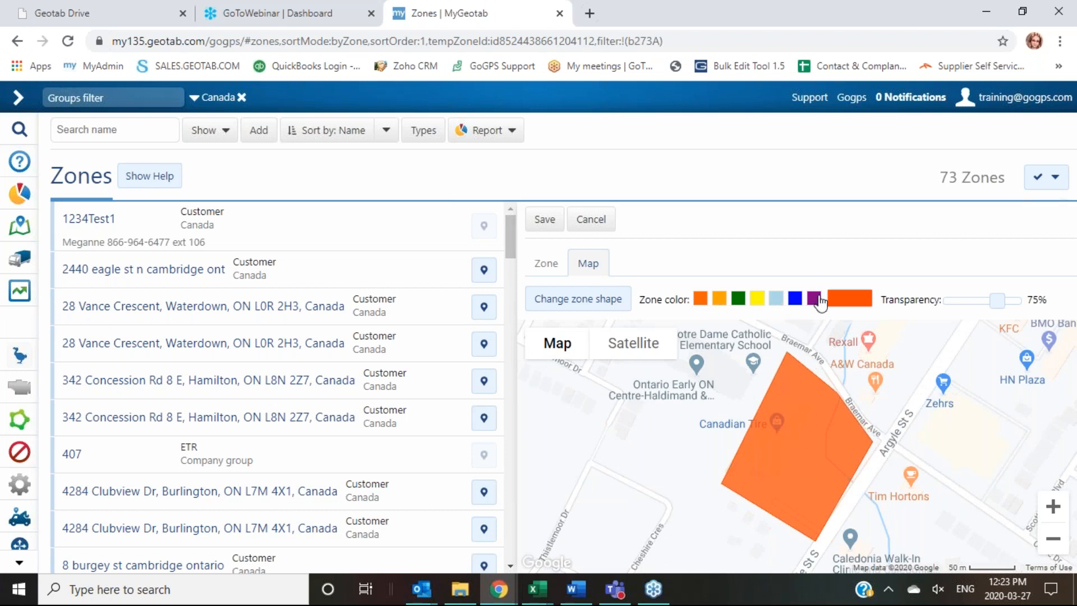
pyautogui.click(852, 303)
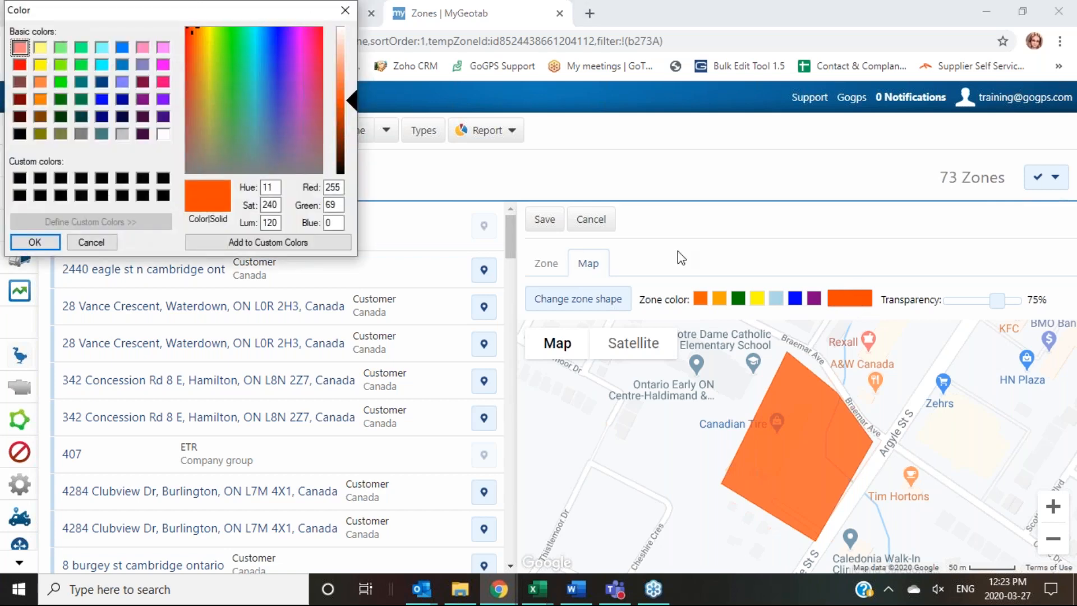
pyautogui.click(102, 134)
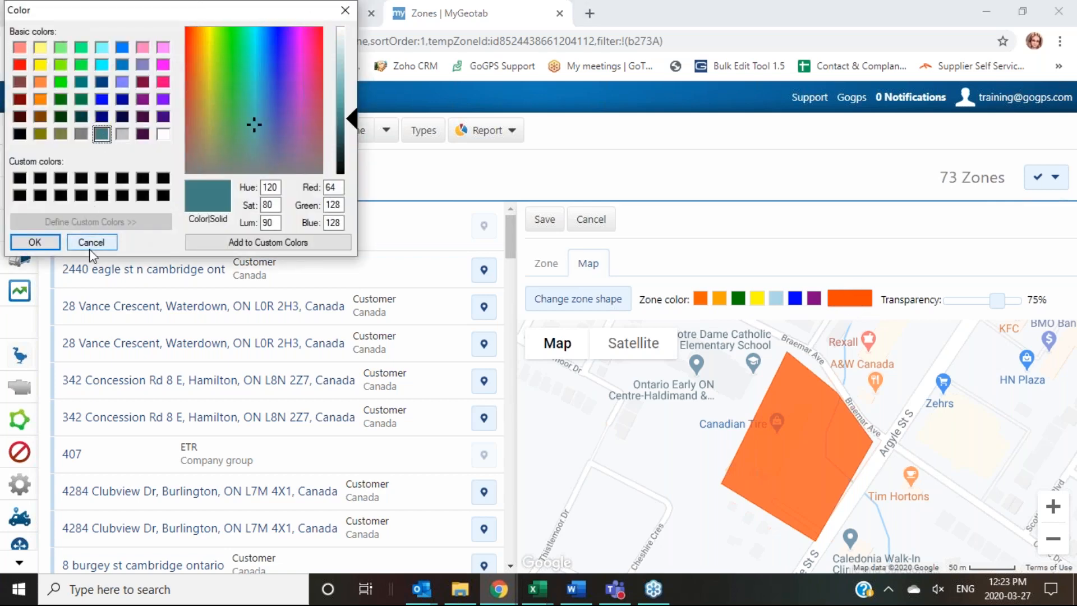
pyautogui.click(53, 241)
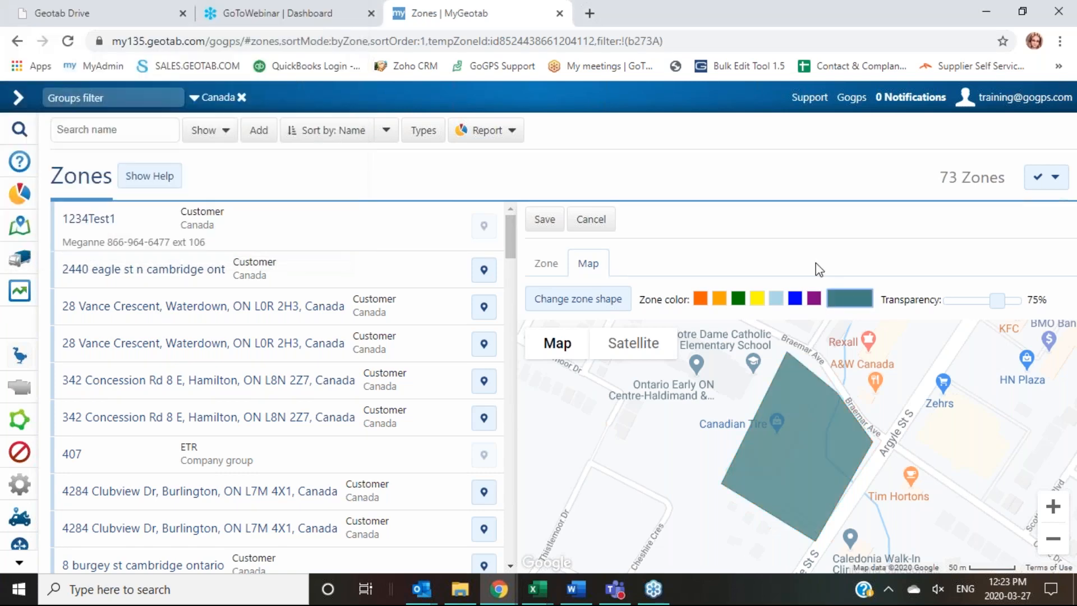
pyautogui.moveTo(1002, 300); pyautogui.dragTo(983, 299)
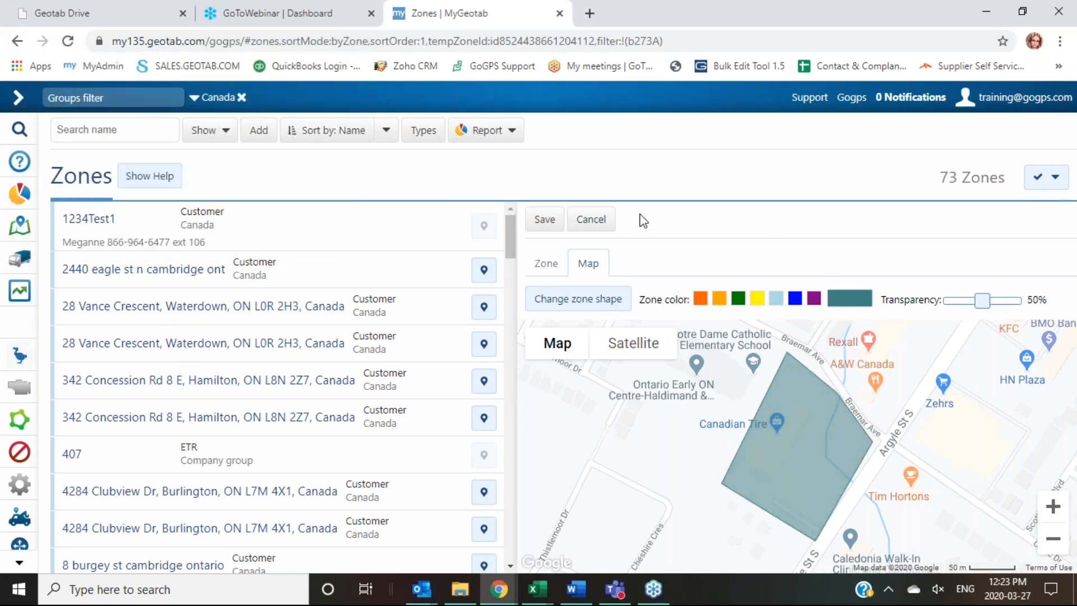
pyautogui.click(544, 224)
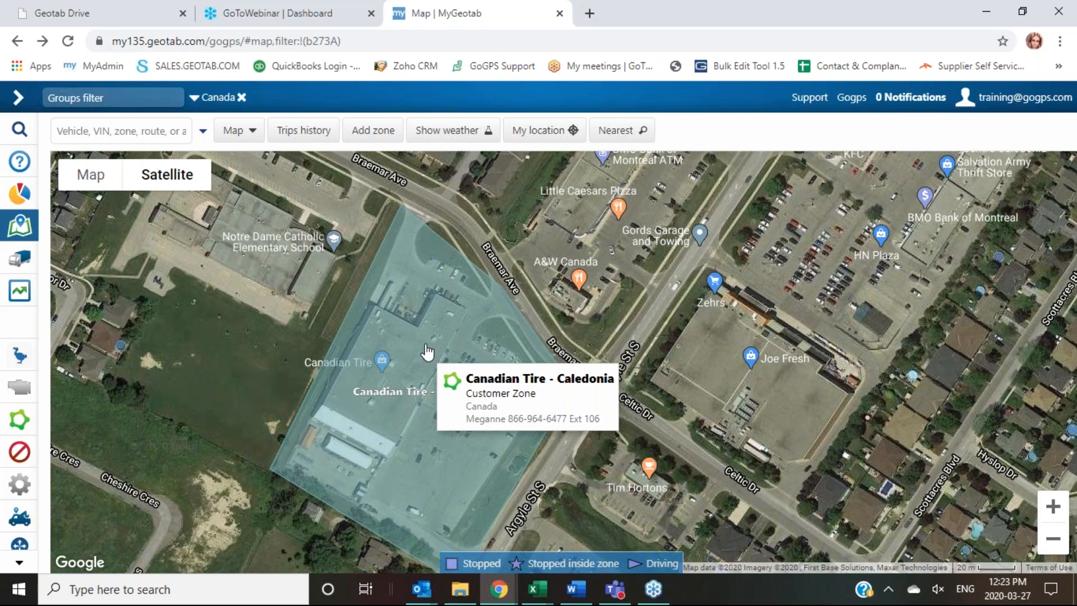
# Step: Select the Canadian Tire zone on the map and choose Change zone shape
pyautogui.click(428, 352)
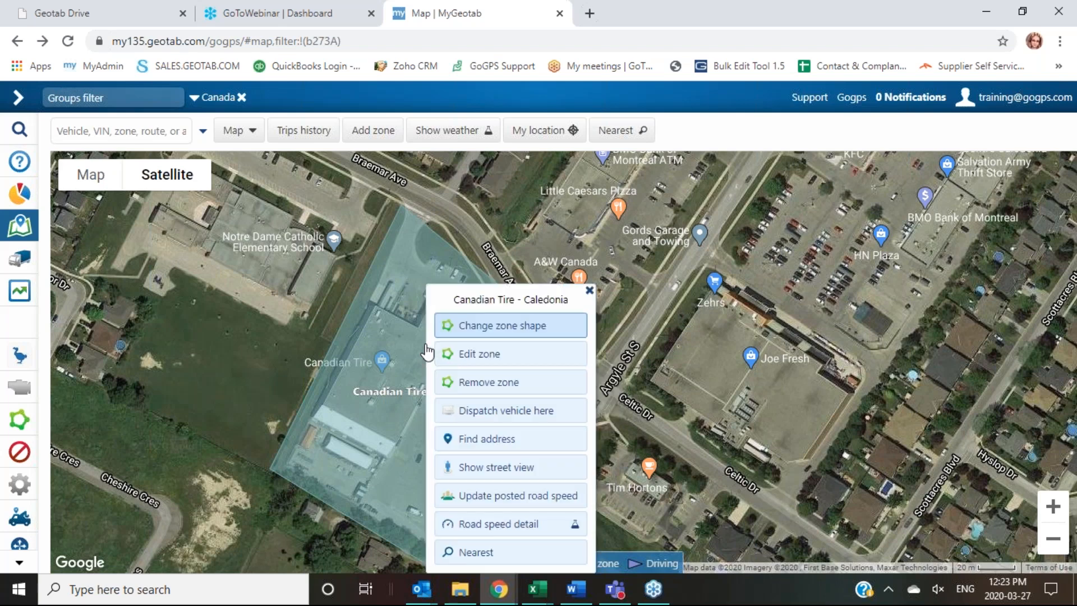
pyautogui.click(551, 333)
pyautogui.scroll(-3, 579, 379)
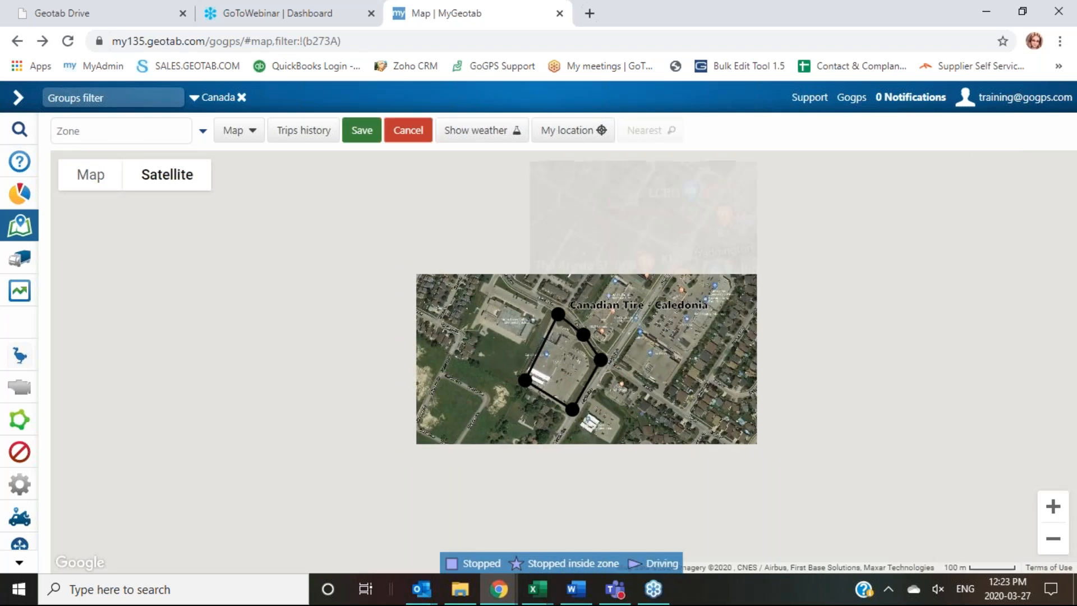
pyautogui.scroll(3, 580, 379)
pyautogui.scroll(-1, 599, 224)
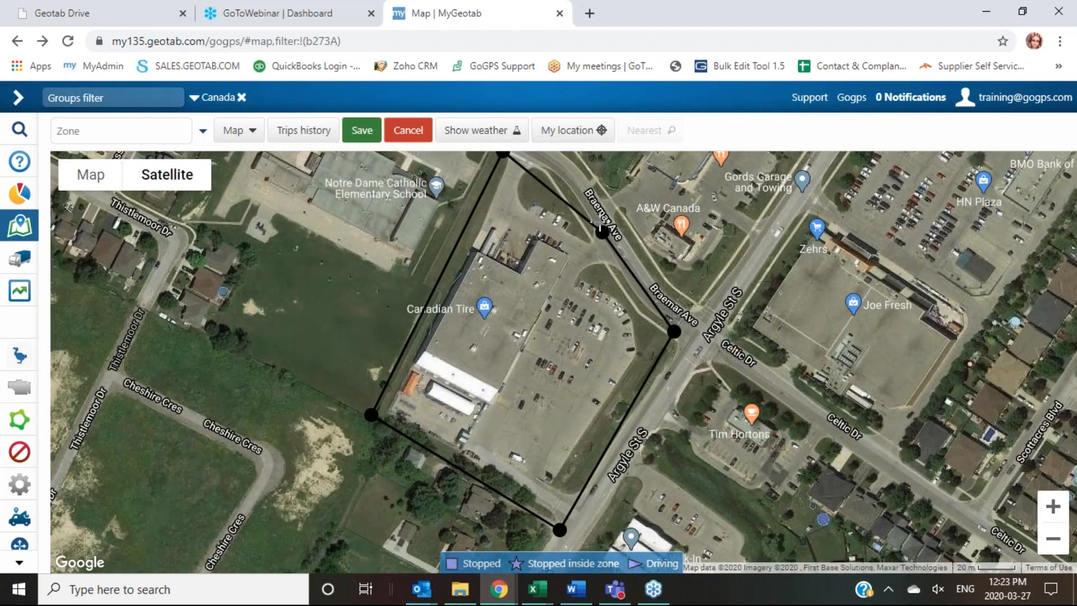
# Step: Drag the outline's vertices to follow Braemar Ave and the Argyle St S corner
pyautogui.moveTo(602, 231)
pyautogui.mouseDown()
pyautogui.moveTo(594, 240)
pyautogui.moveTo(582, 229)
pyautogui.mouseUp()
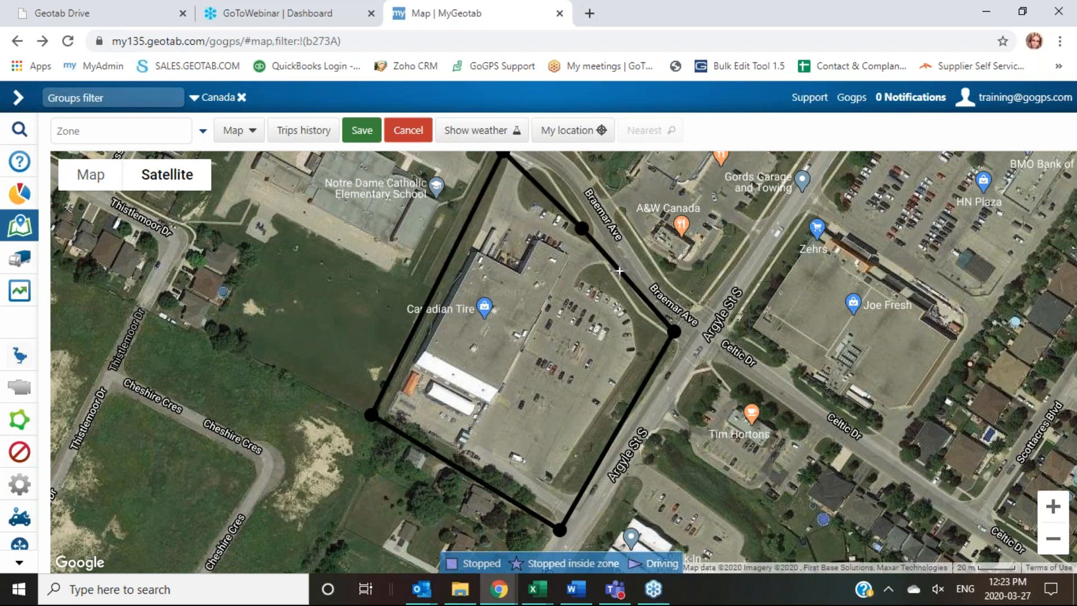
pyautogui.moveTo(620, 270); pyautogui.dragTo(615, 284)
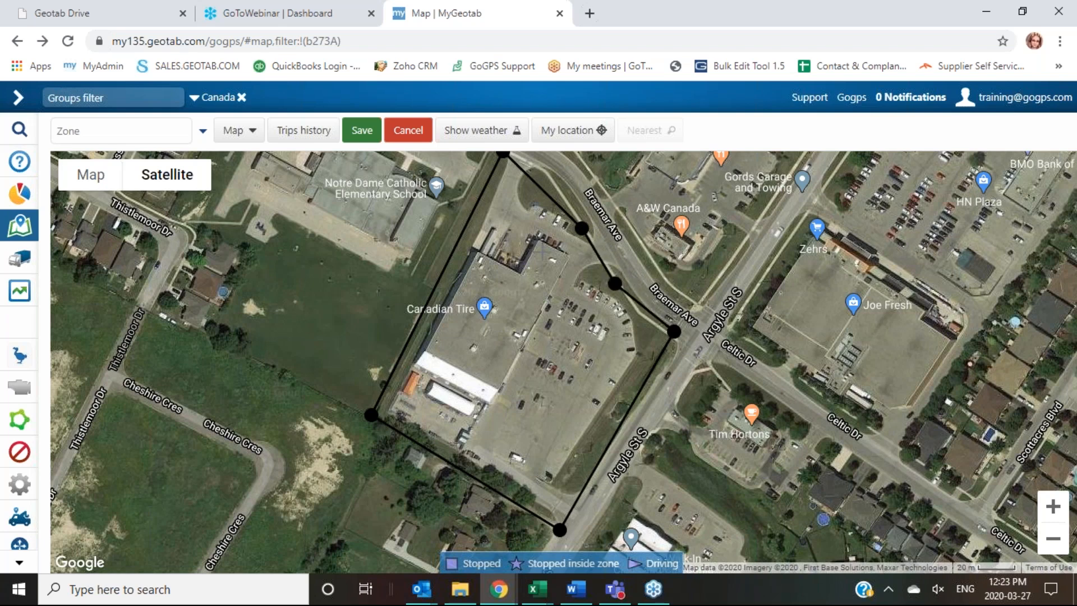
pyautogui.moveTo(542, 254); pyautogui.dragTo(601, 310)
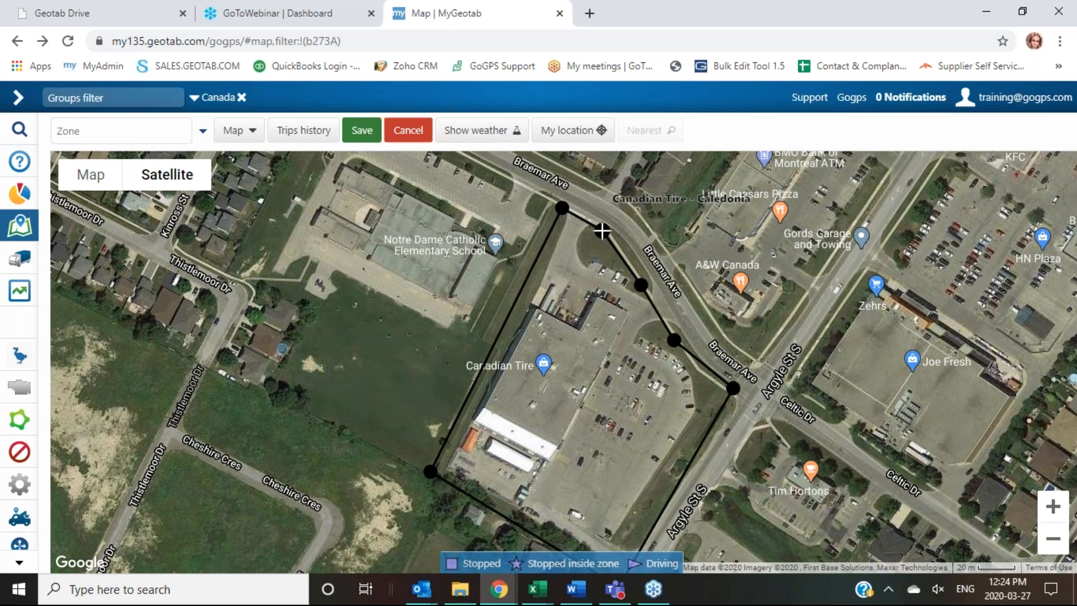
pyautogui.moveTo(732, 388); pyautogui.dragTo(725, 392)
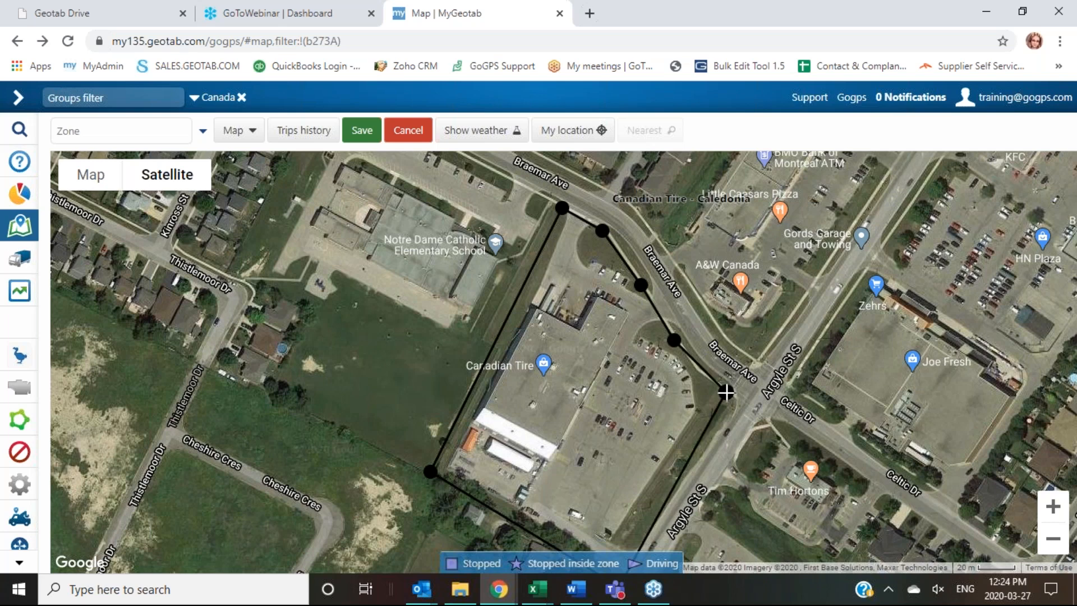
pyautogui.moveTo(889, 412); pyautogui.dragTo(833, 386)
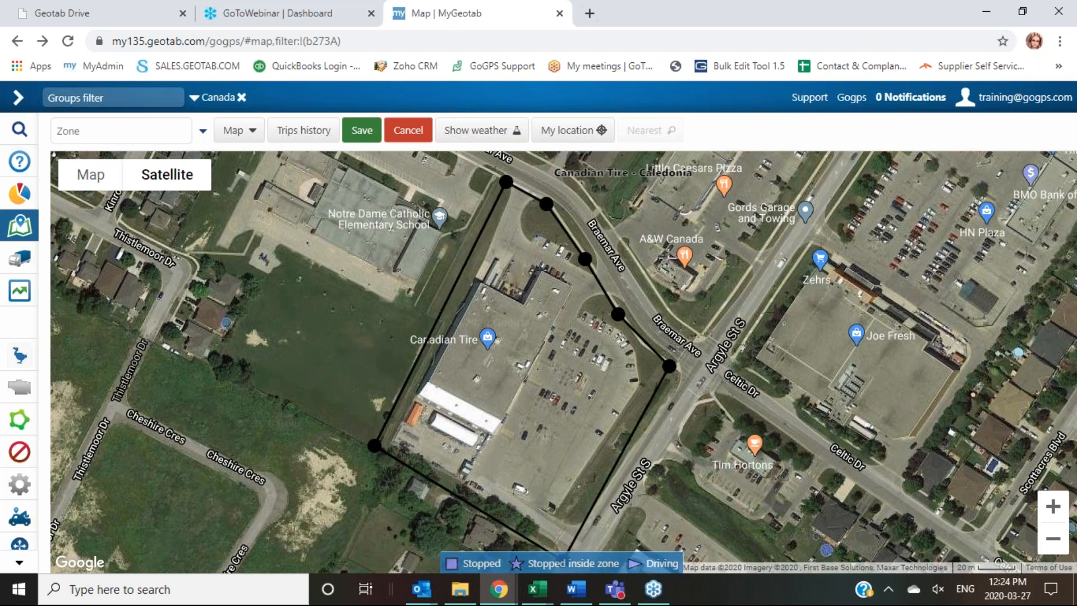
# Step: Save the new shape and the zone details, then zoom out over Caledonia
pyautogui.click(362, 132)
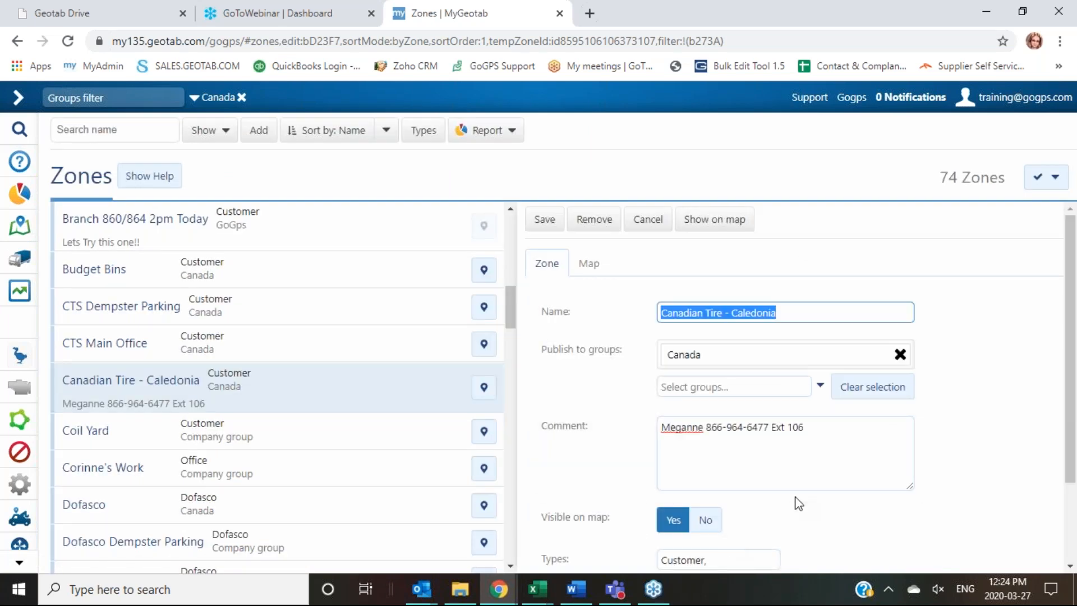
pyautogui.click(558, 223)
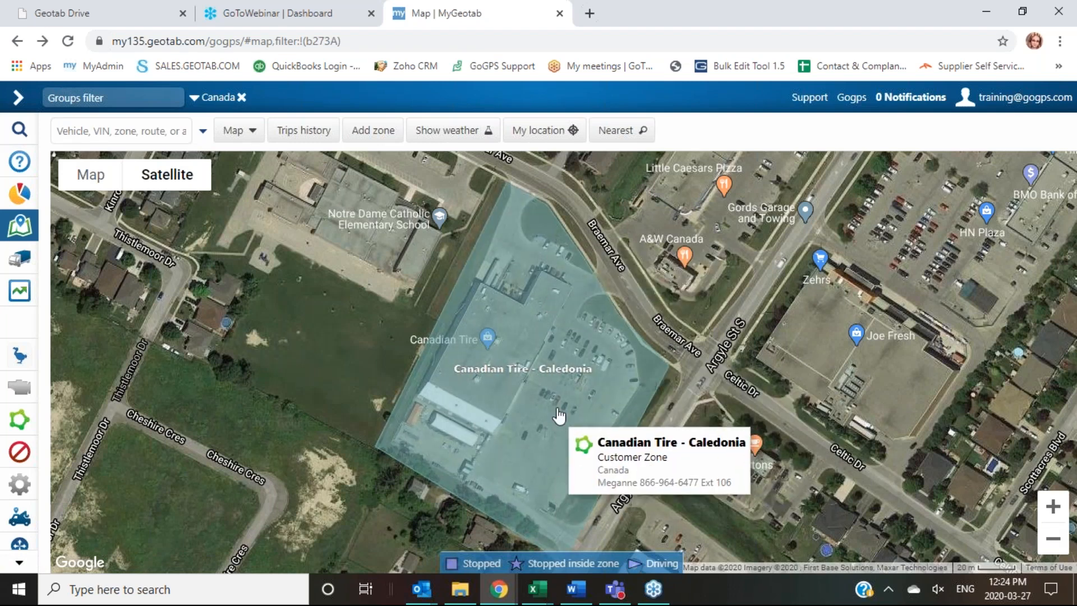
pyautogui.scroll(-1, 560, 420)
pyautogui.scroll(-3, 560, 419)
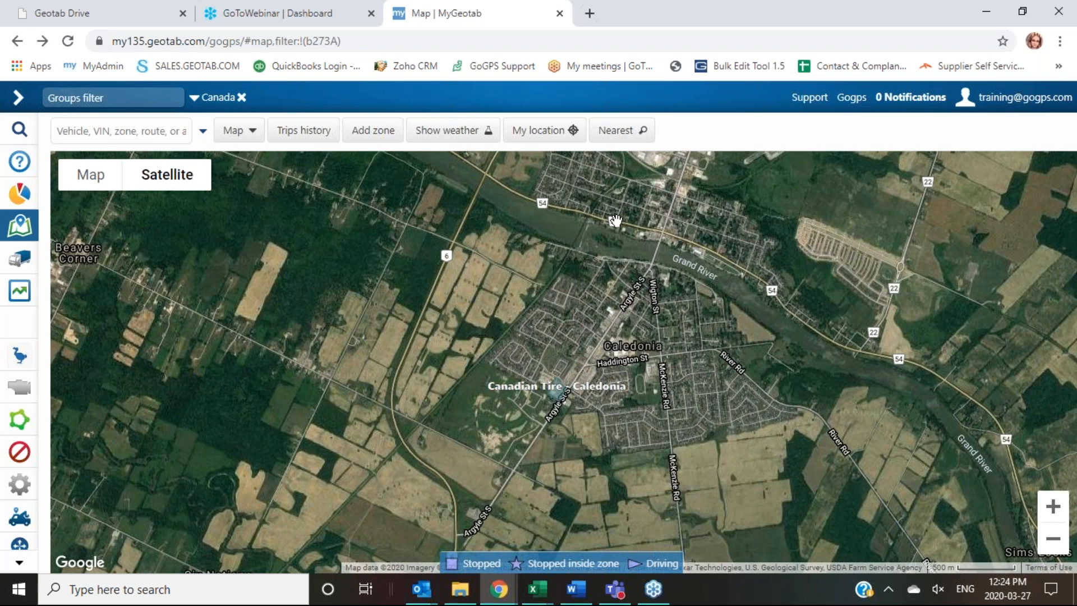
# Step: Expand the left navigation and open Zones & Messages
pyautogui.moveTo(523, 453)
pyautogui.click(18, 99)
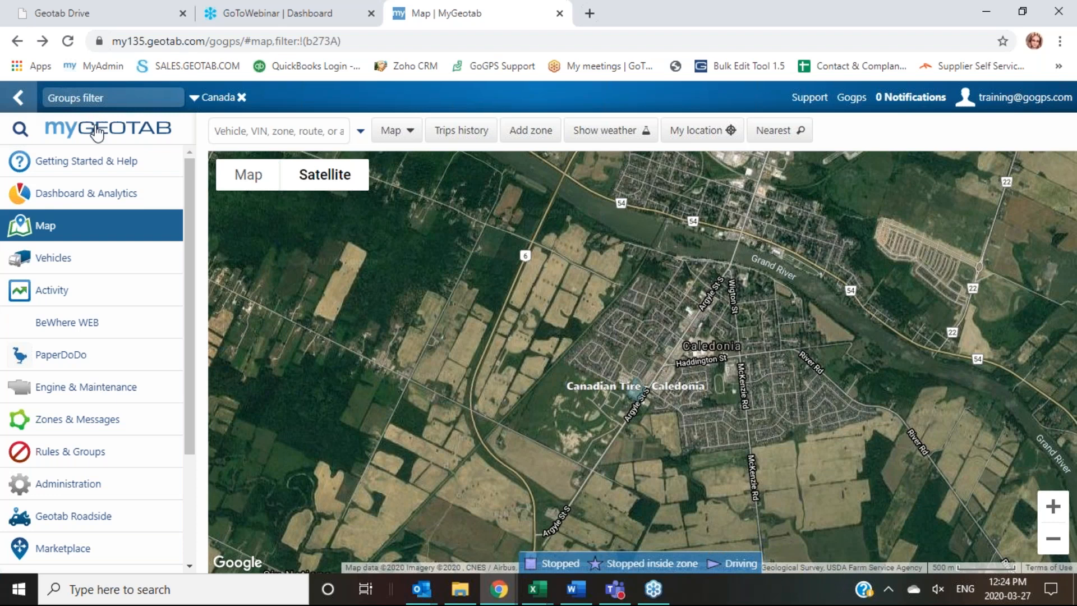
pyautogui.click(69, 423)
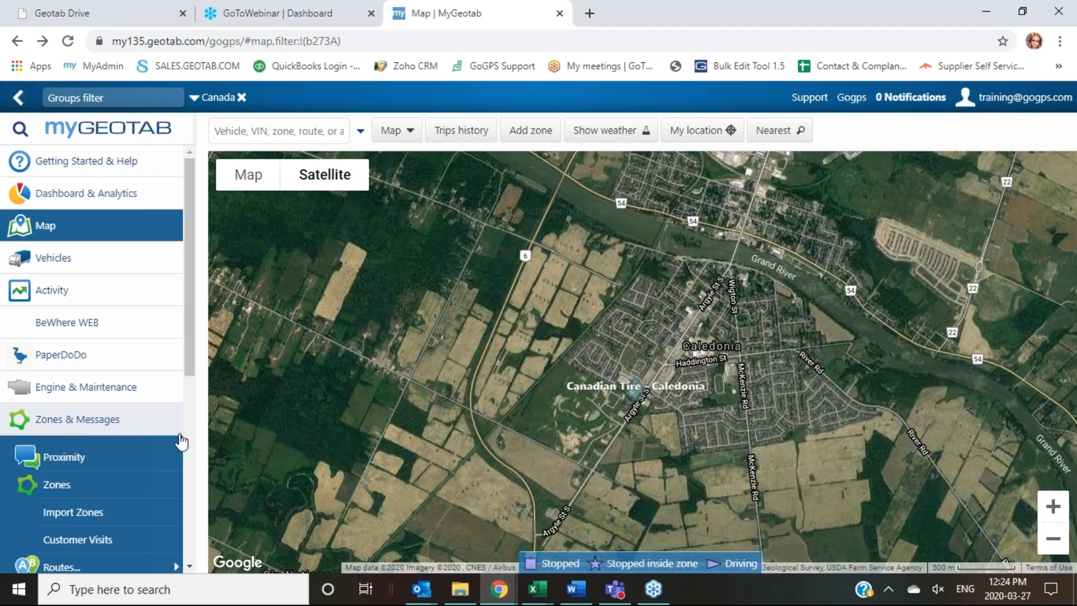
# Step: Go to Import Zones under Zones & Messages to see the example import layouts
pyautogui.click(56, 513)
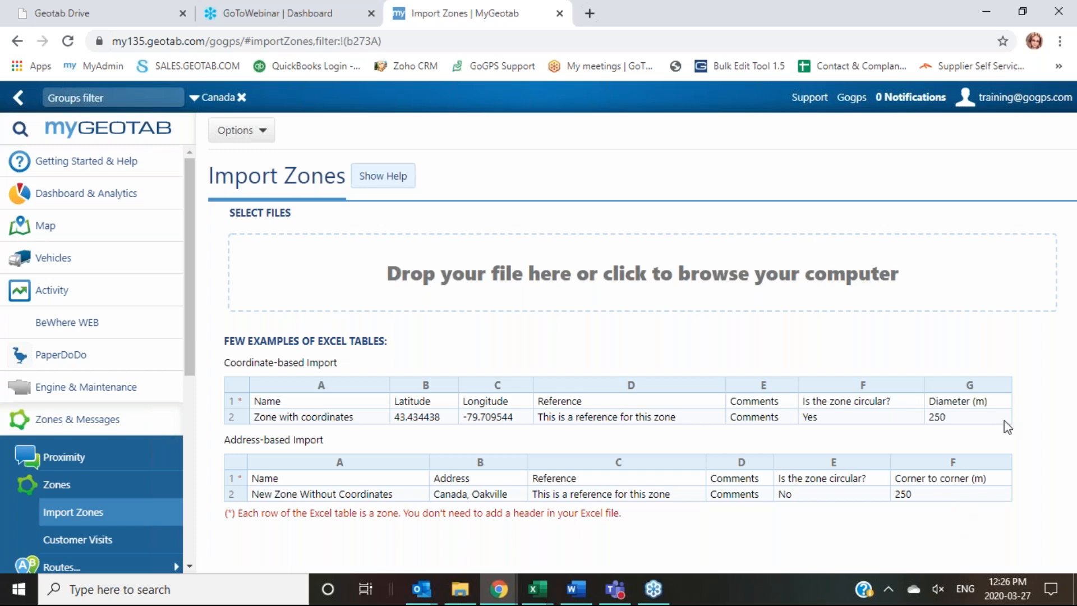
# Step: Bring up the Training - Zone import workbook and widen column A to fit the zone names
pyautogui.moveTo(543, 596)
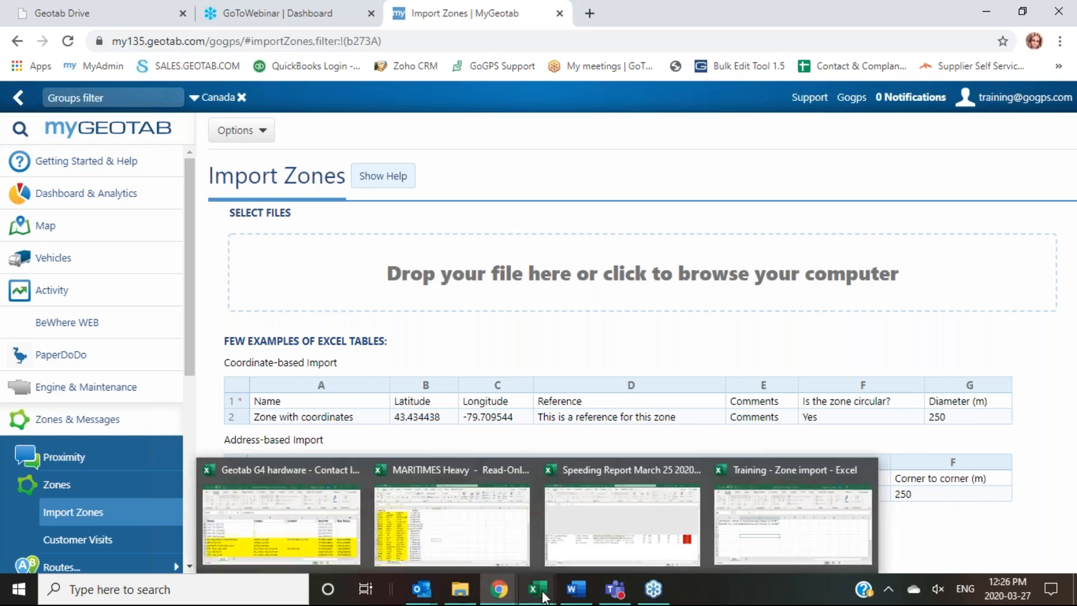
pyautogui.click(802, 555)
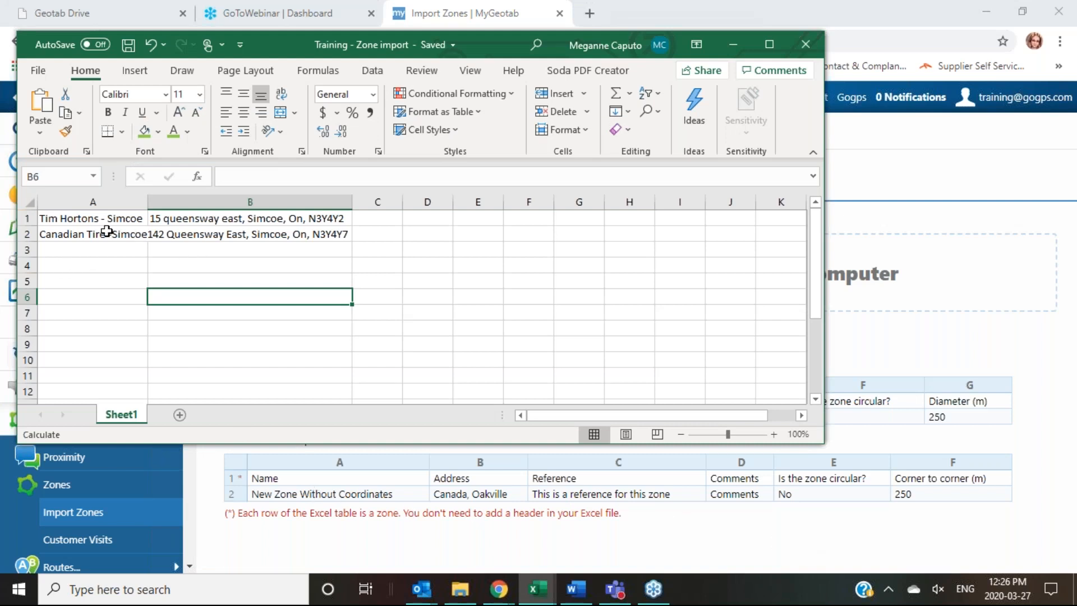
pyautogui.doubleClick(148, 202)
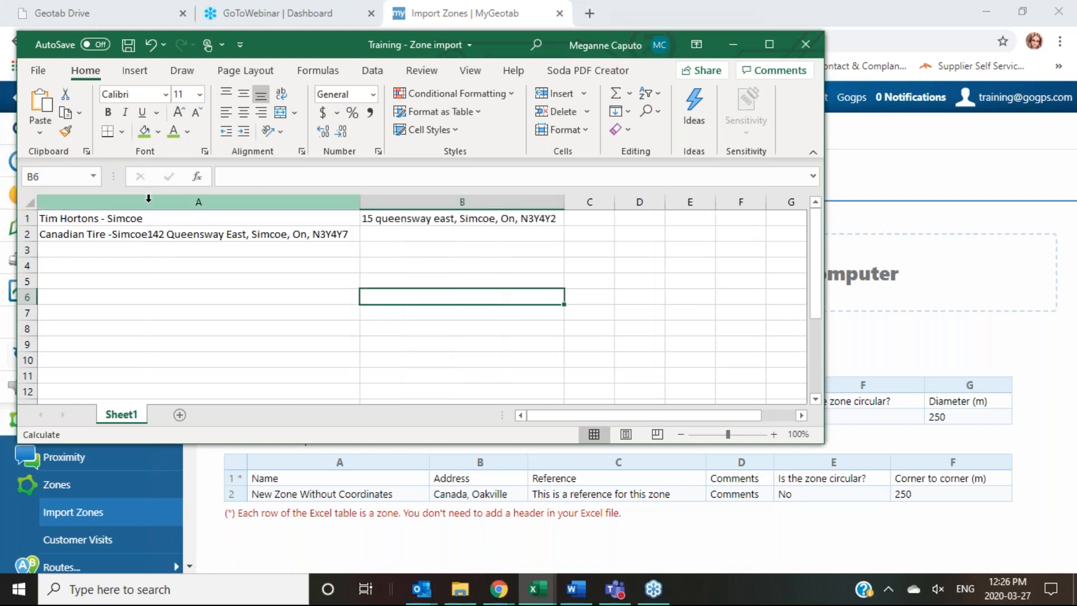
pyautogui.click(268, 243)
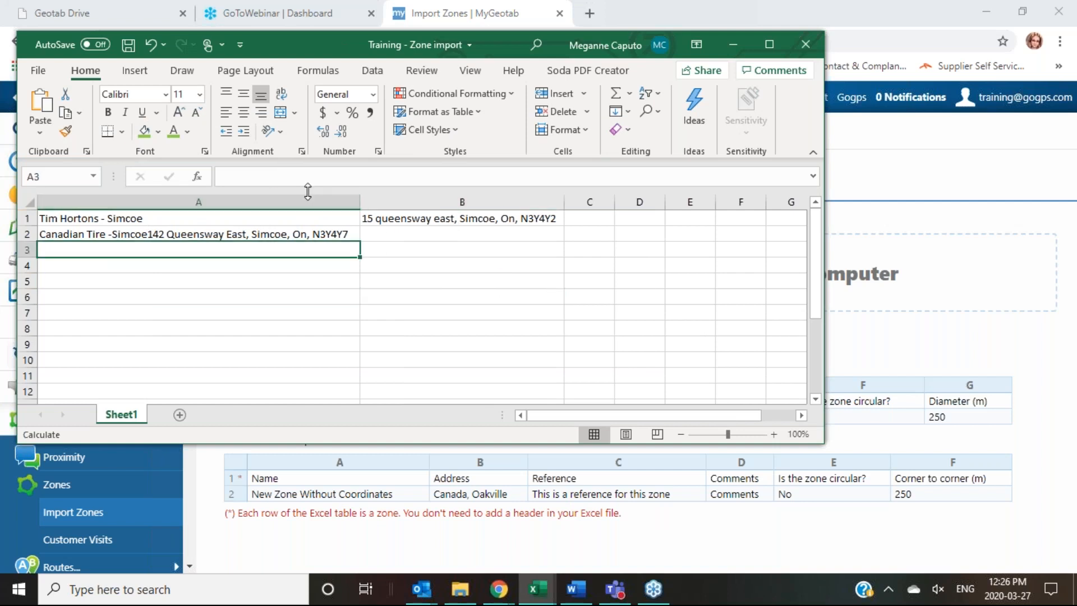
# Step: Move the Canadian Tire -Simcoe address out of A2 into its own cell, B2
pyautogui.click(279, 233)
pyautogui.moveTo(538, 175); pyautogui.dragTo(329, 183)
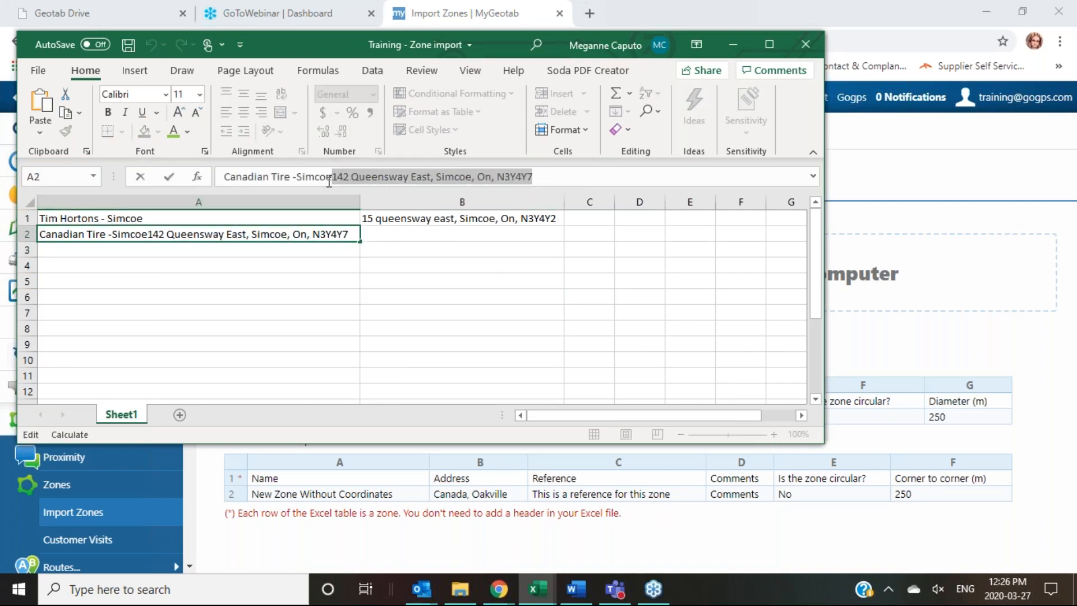
pyautogui.hotkey('ctrl', 'x')
pyautogui.click(424, 240)
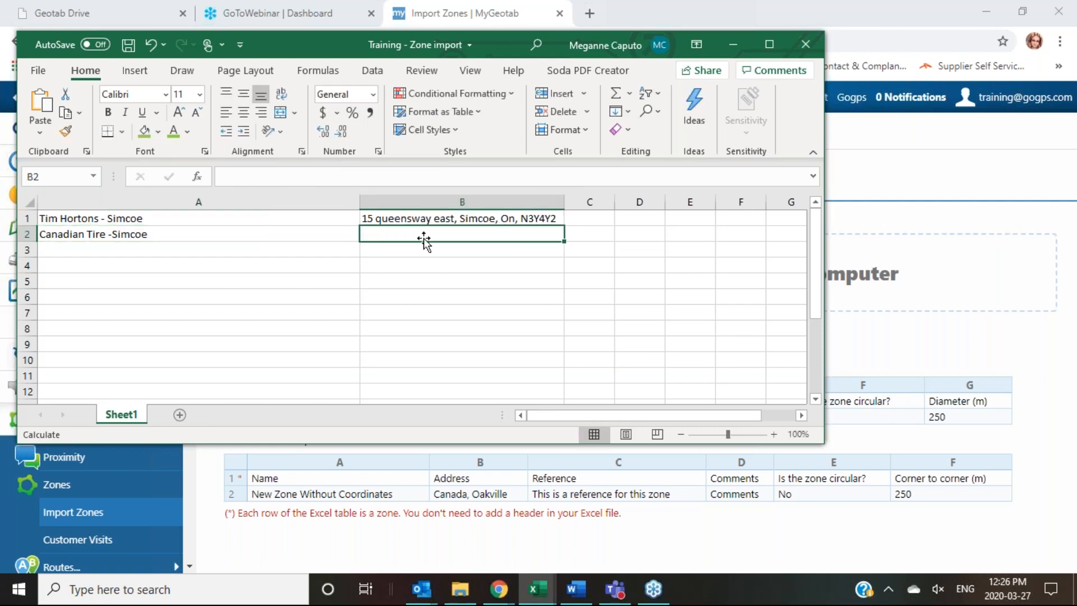
pyautogui.hotkey('ctrl', 'v')
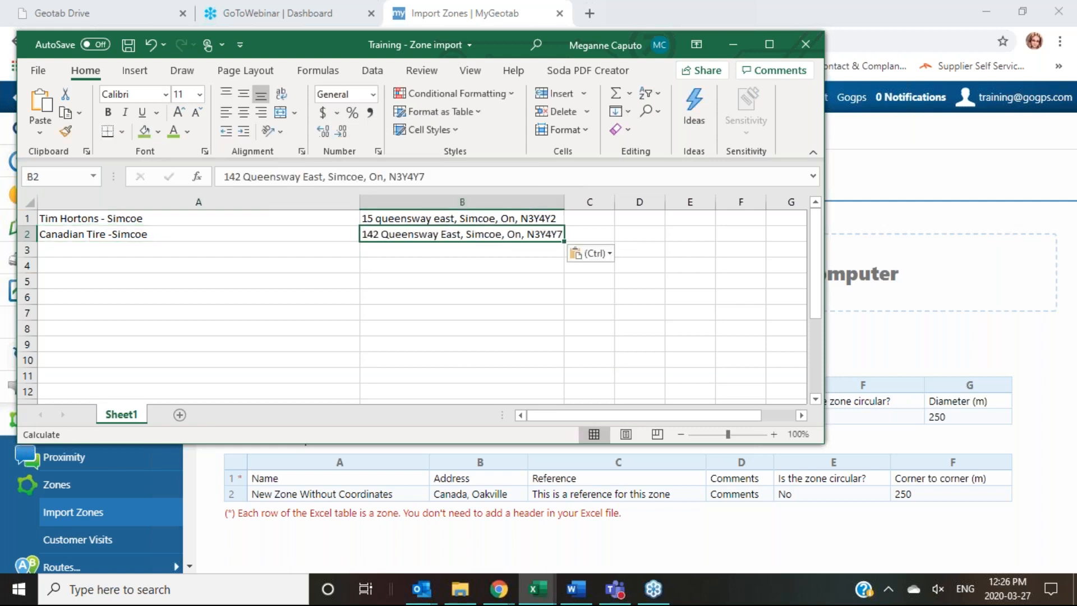
pyautogui.click(605, 218)
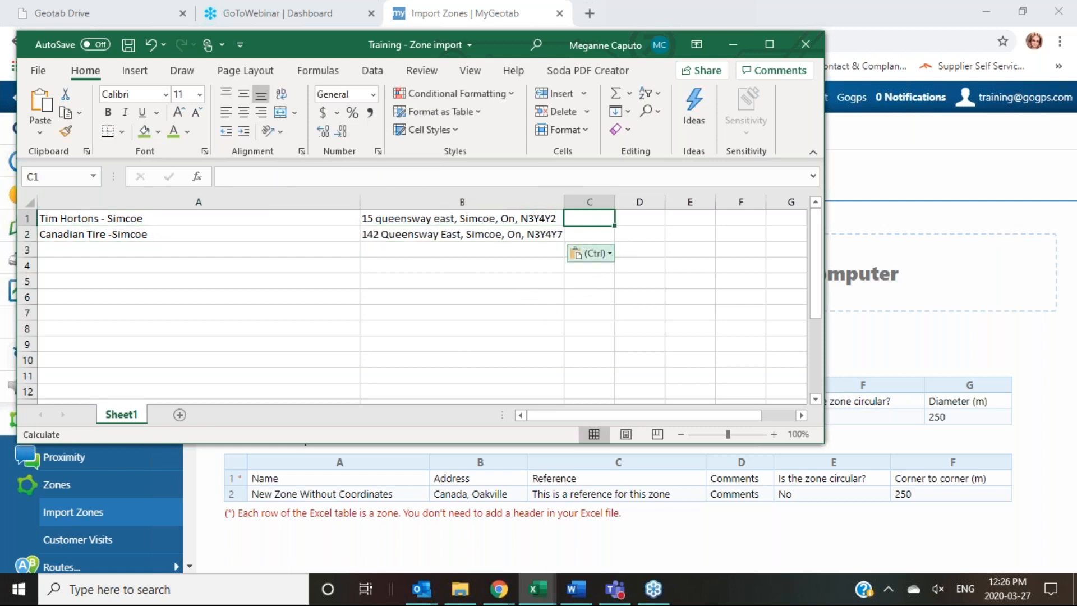
pyautogui.click(629, 215)
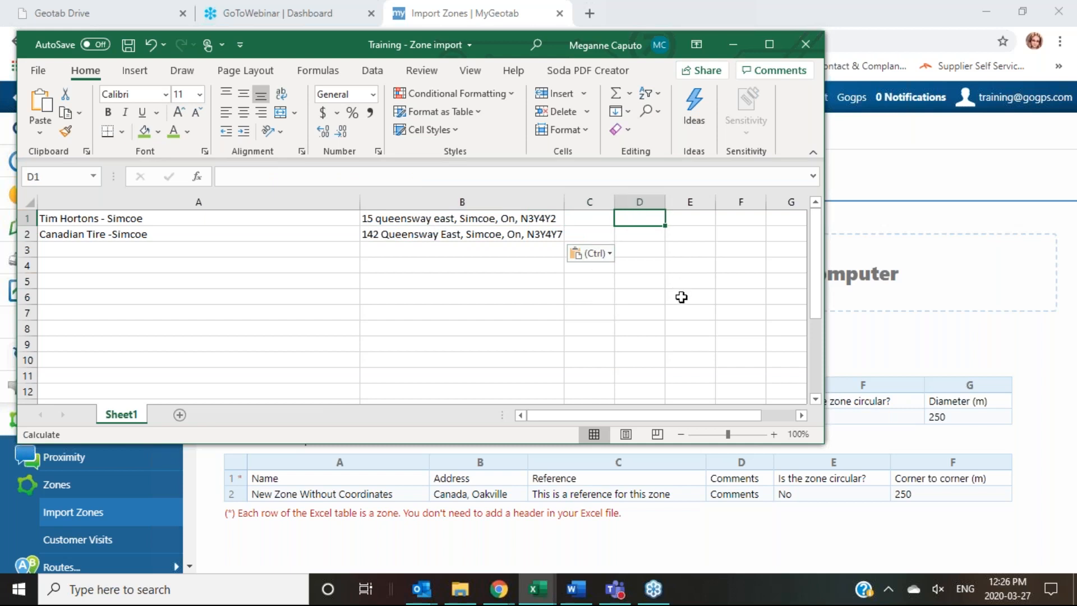
pyautogui.click(694, 219)
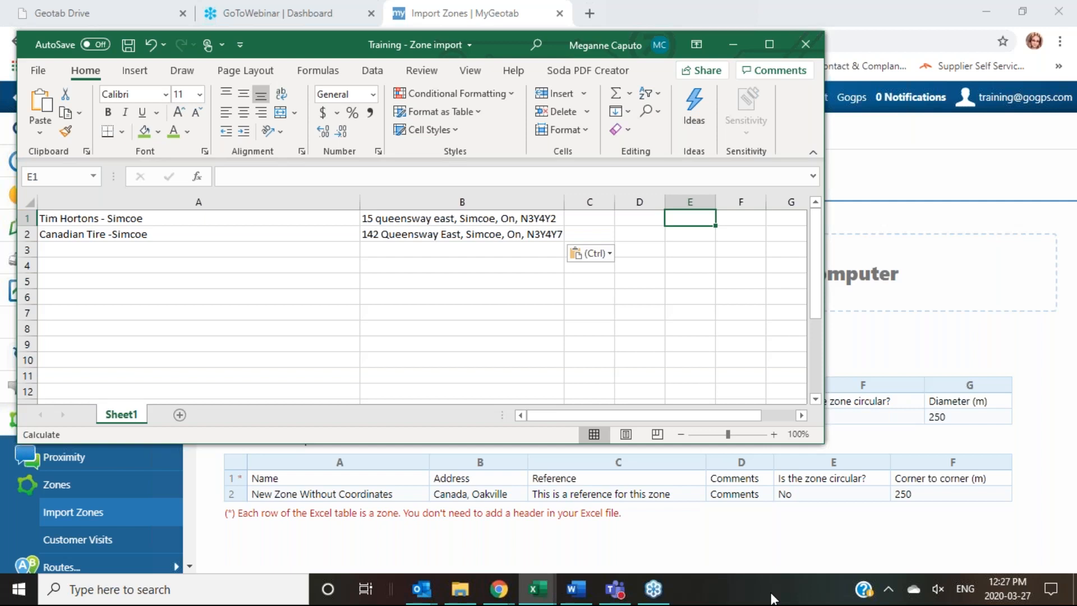
# Step: Enter 'no' in E1 and E2 and 50 in F1 and F2 for both zones
pyautogui.write('no')
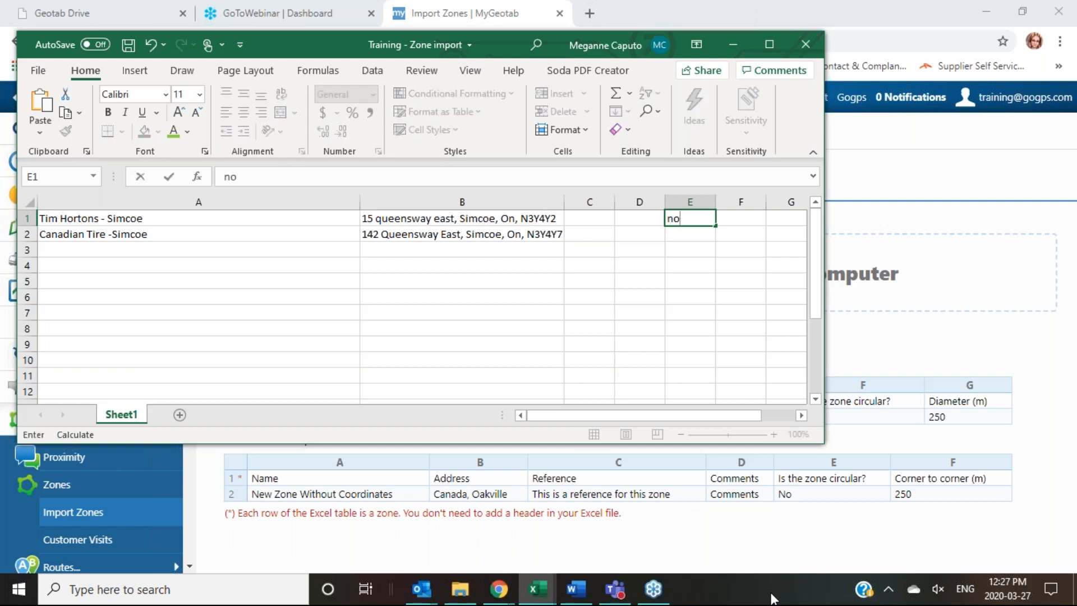
pyautogui.click(670, 240)
pyautogui.write('no')
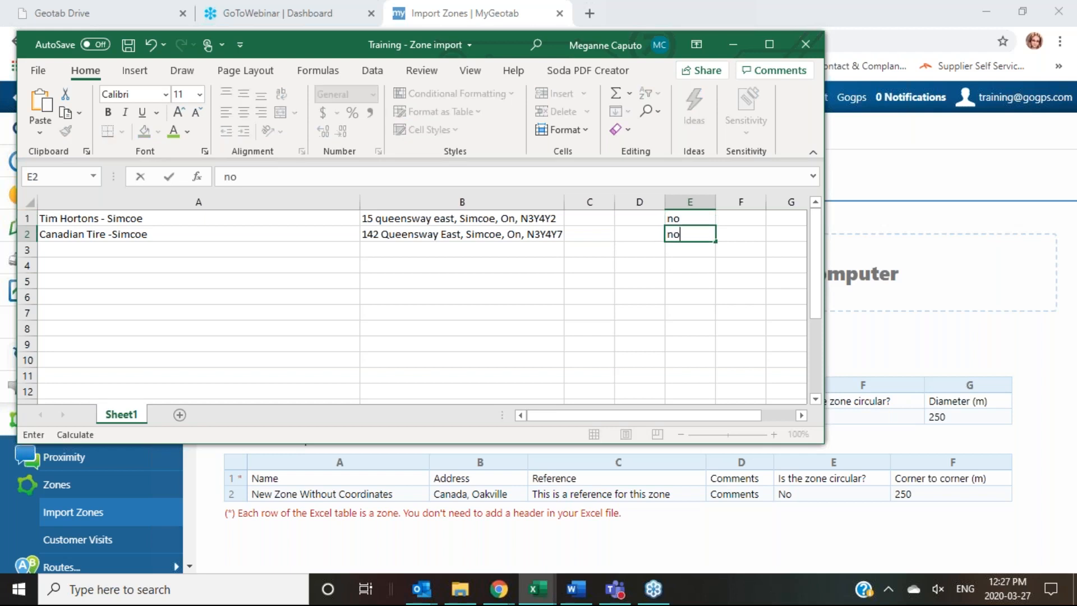
pyautogui.click(740, 222)
pyautogui.write('50')
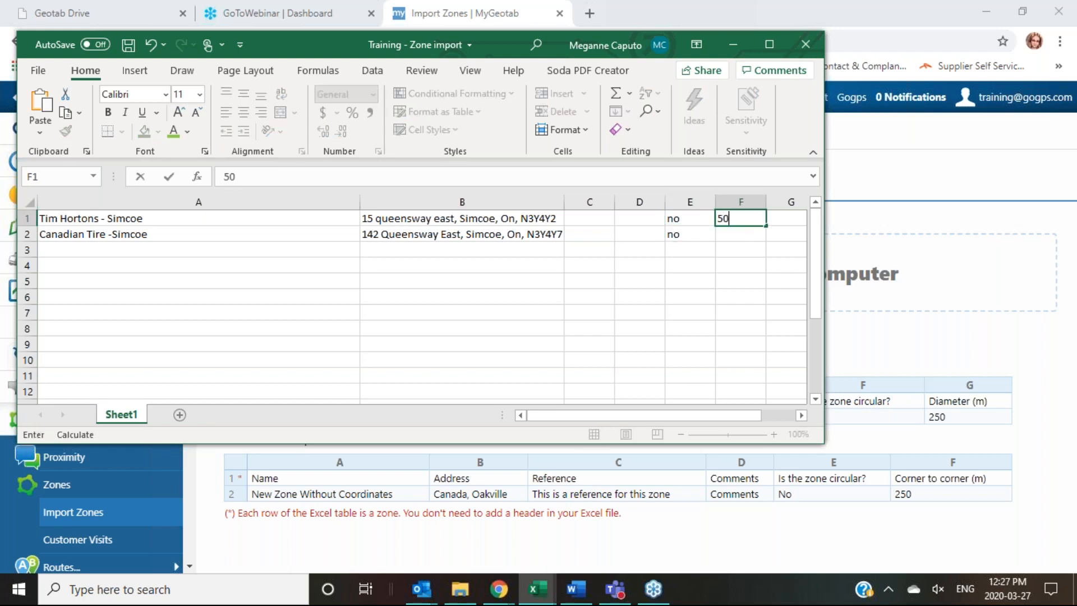
pyautogui.click(743, 232)
pyautogui.write('50')
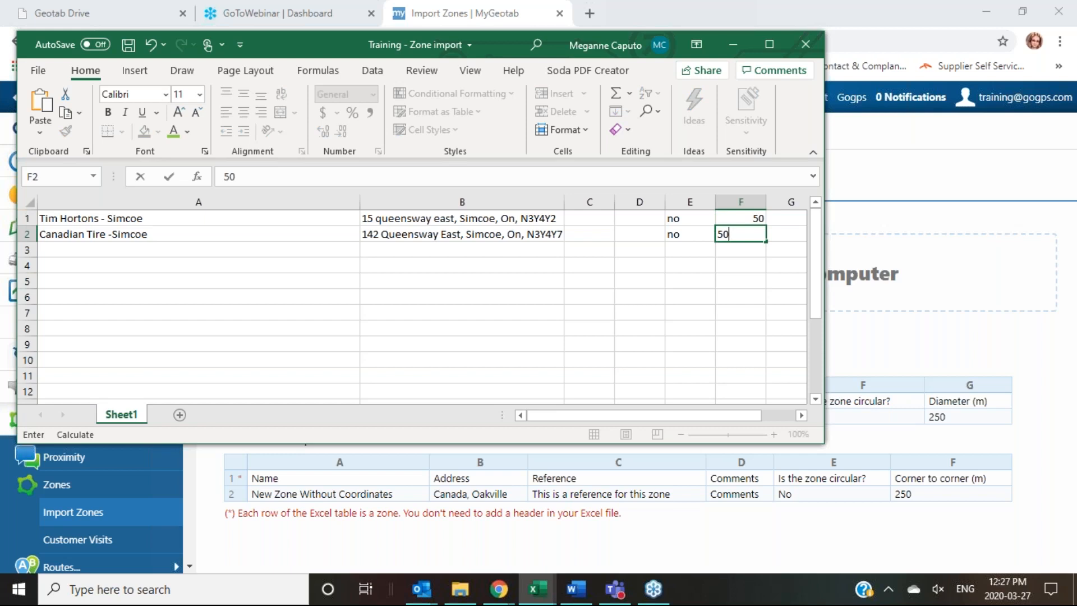
# Step: Save the Training - Zone import workbook and minimize Excel
pyautogui.click(740, 311)
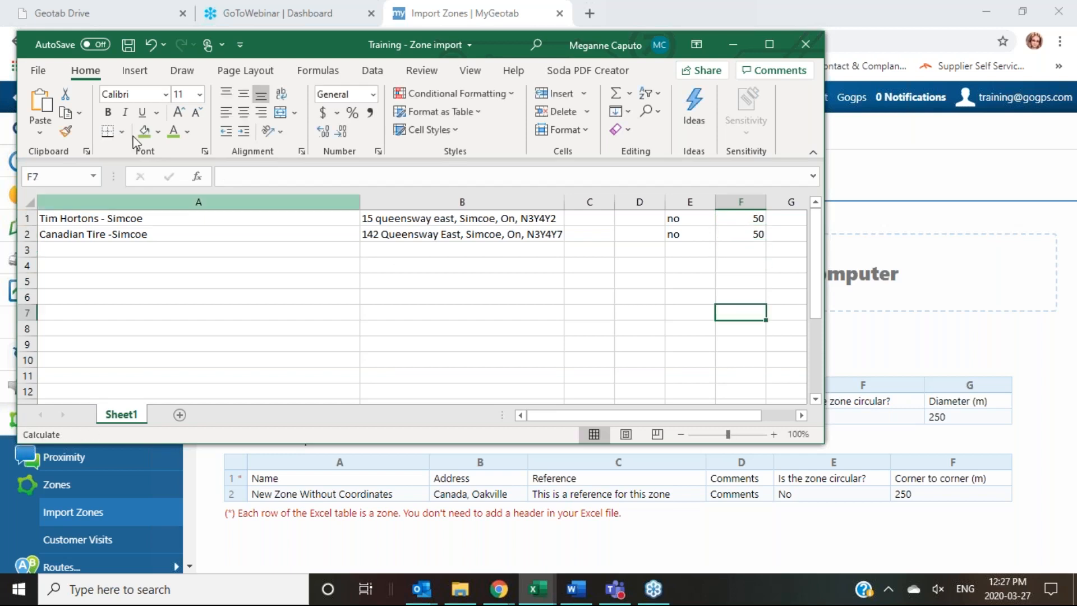
pyautogui.click(128, 45)
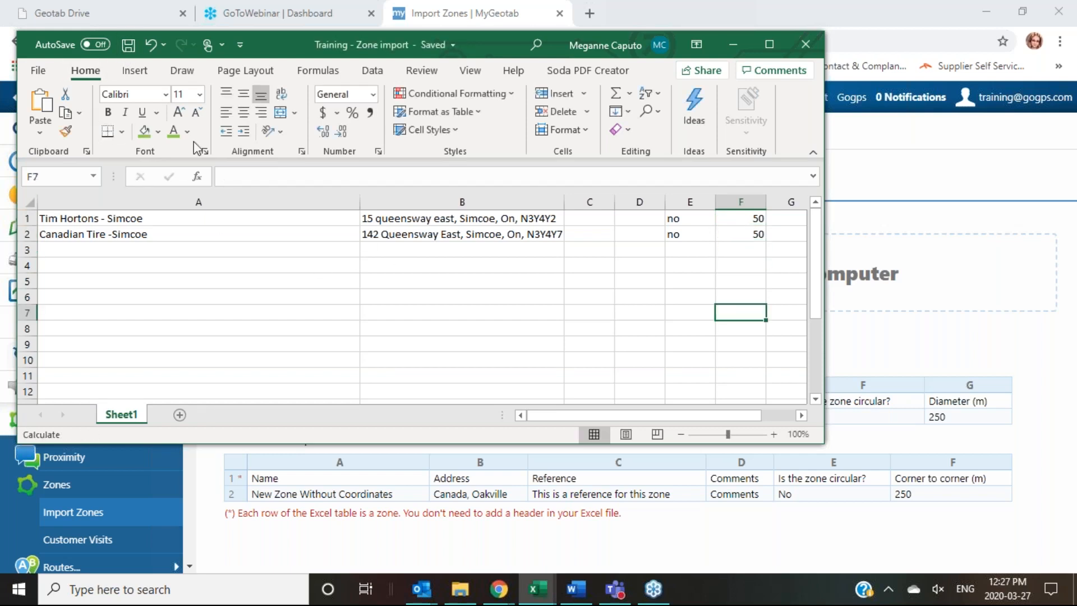
pyautogui.click(733, 45)
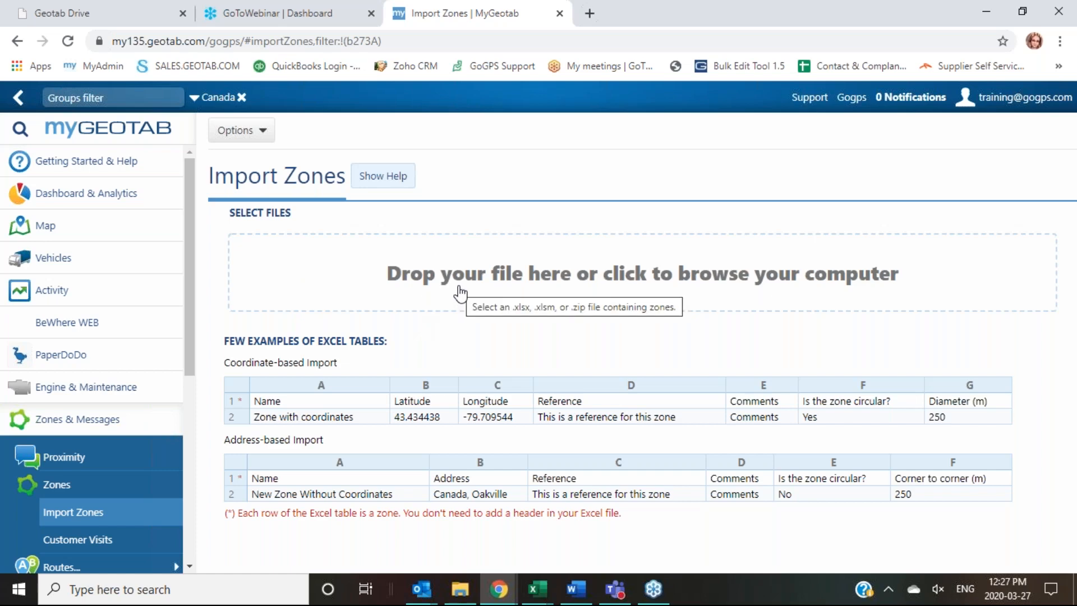
# Step: Load Training - Zone import from the Desktop, giving 2 valid zones and none invalid
pyautogui.click(625, 289)
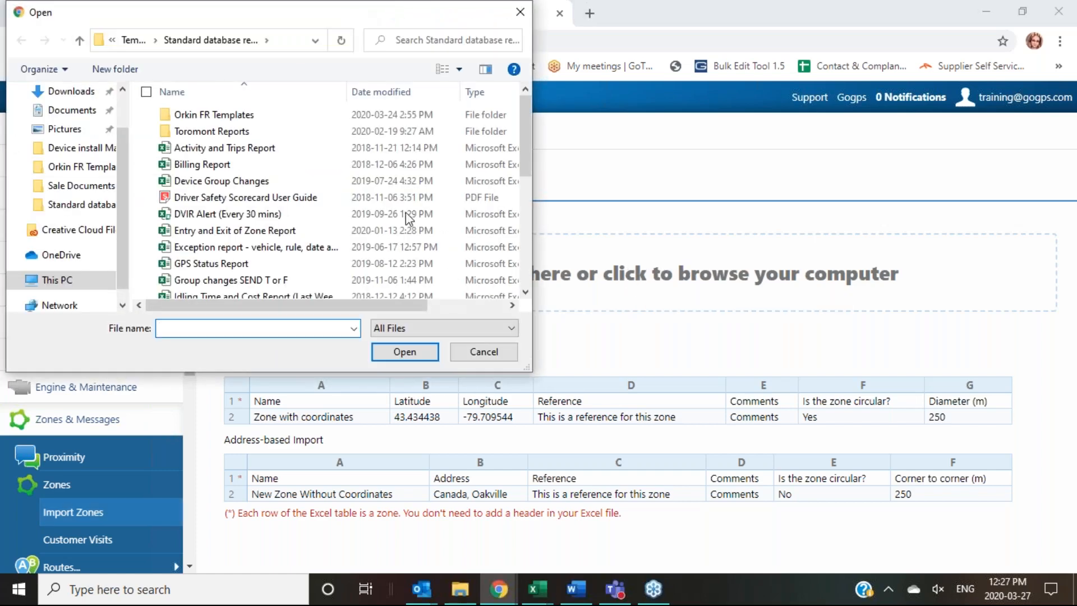
pyautogui.scroll(1, 117, 126)
pyautogui.click(65, 123)
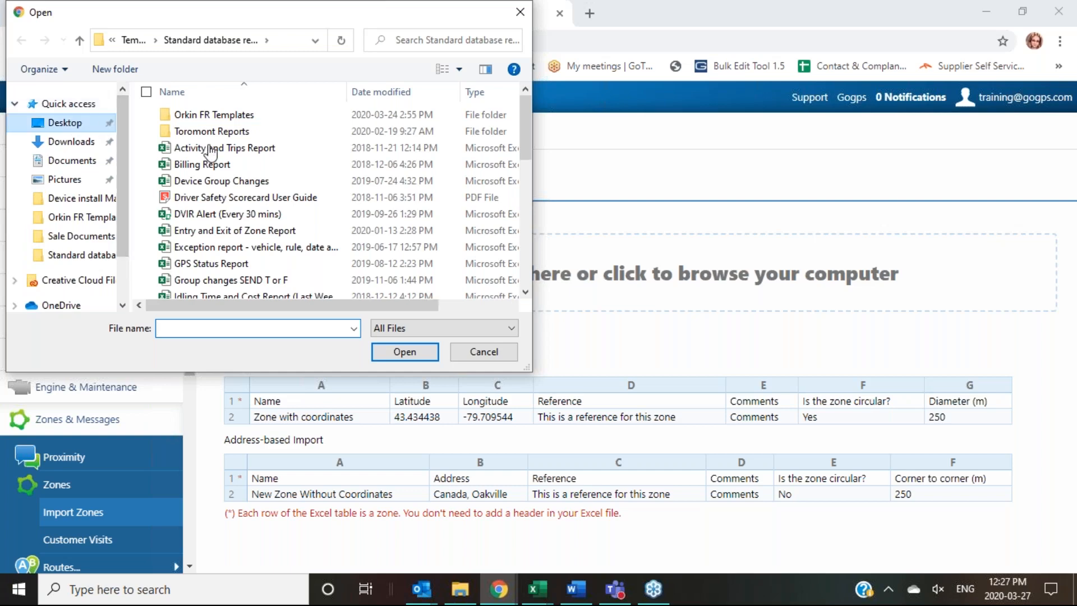
pyautogui.scroll(6, 504, 204)
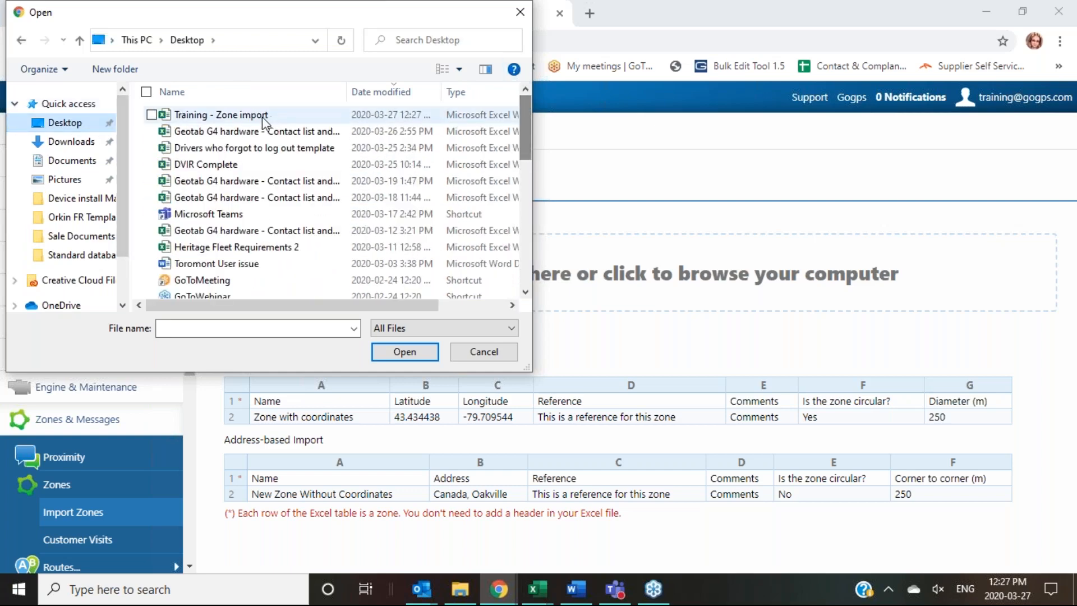
pyautogui.click(264, 118)
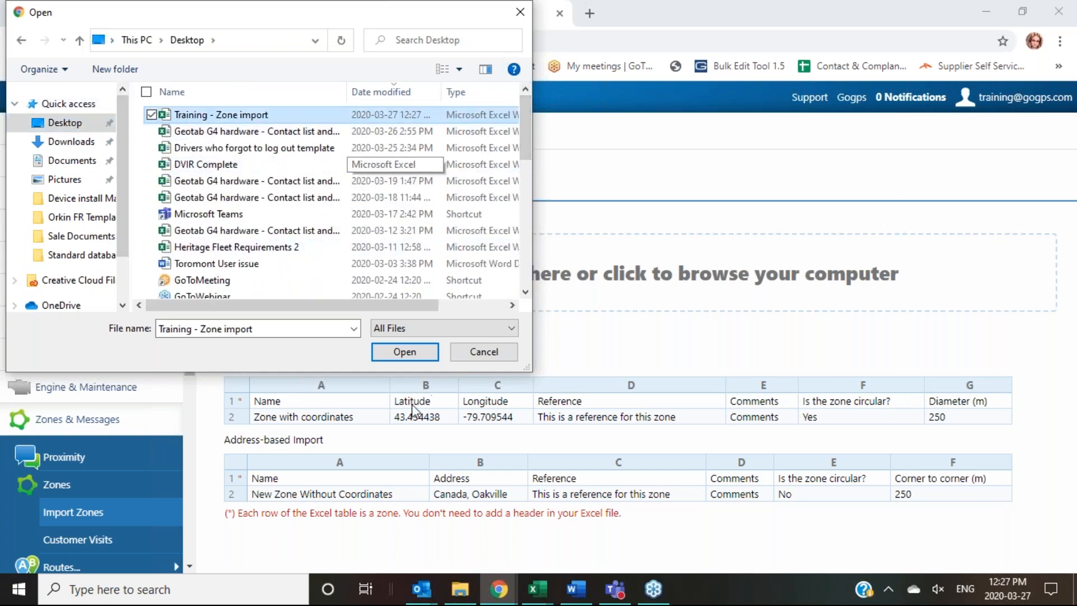
pyautogui.click(405, 351)
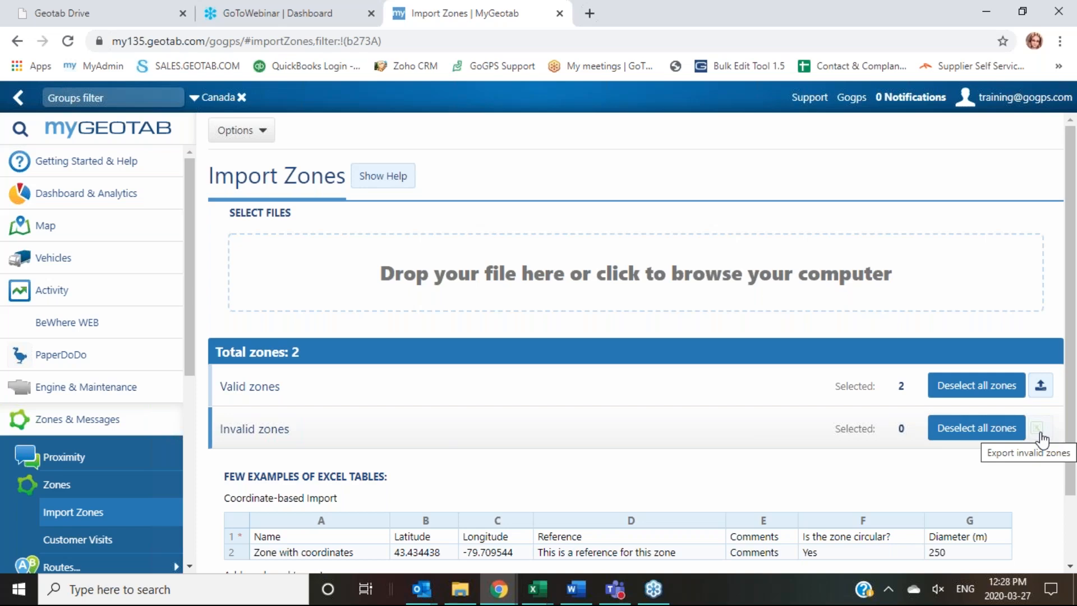
# Step: Review the import results and import both valid Simcoe zones
pyautogui.scroll(-1, 1041, 440)
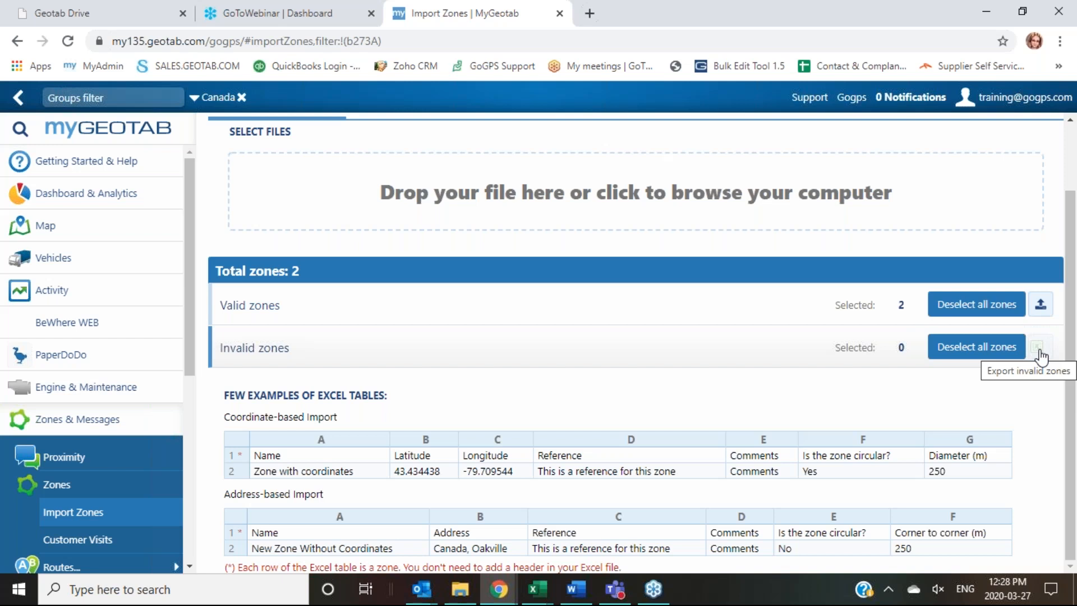
pyautogui.scroll(2, 903, 343)
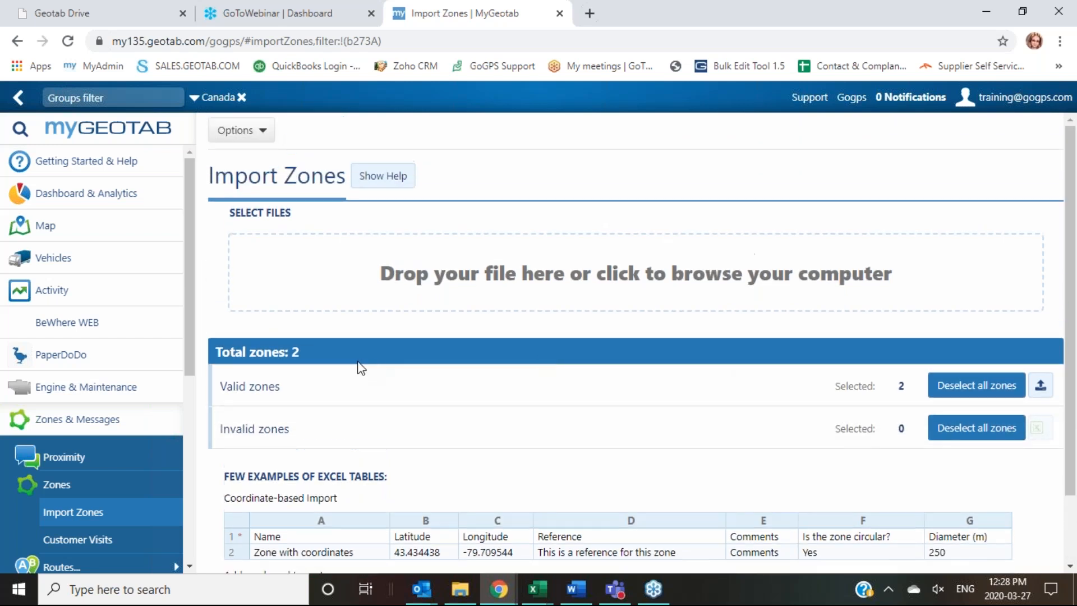
pyautogui.click(1041, 387)
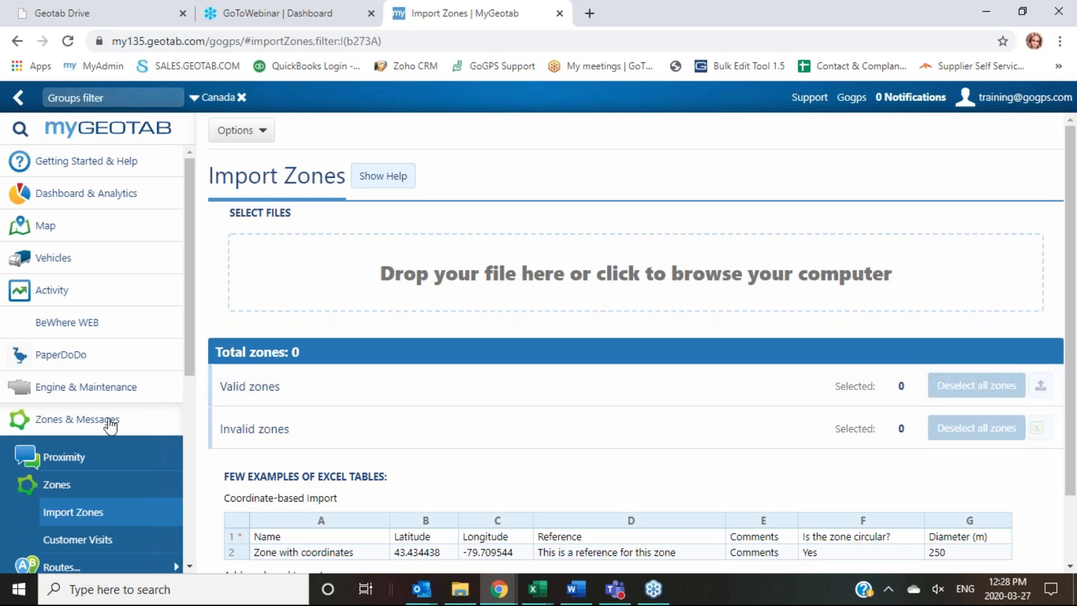
# Step: Search the Zones list for 'tim' and open Tim Hortons - Simcoe
pyautogui.click(59, 489)
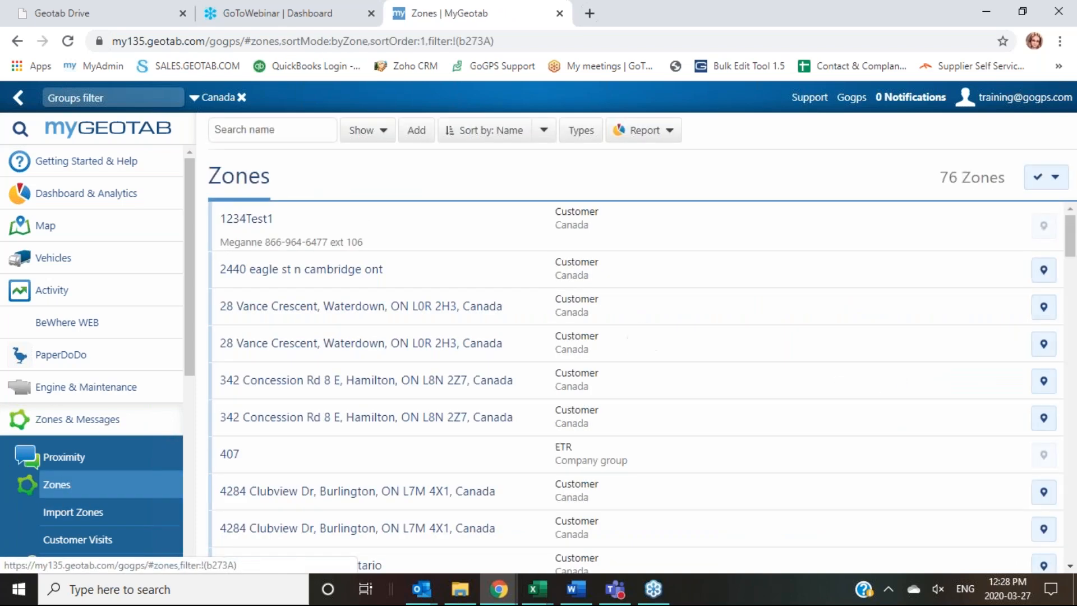
pyautogui.click(280, 134)
pyautogui.write('tim')
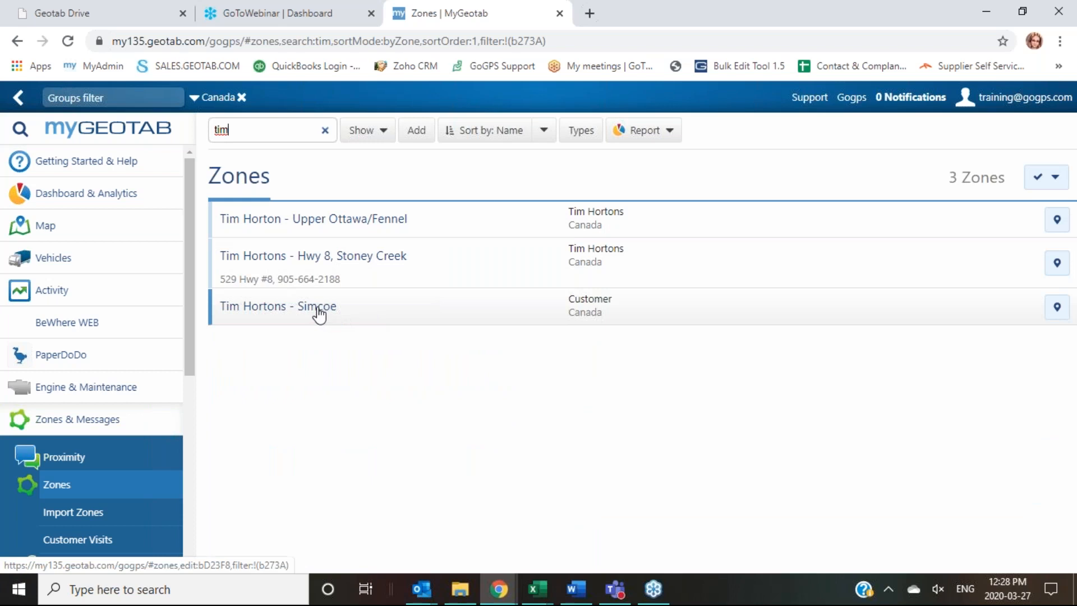
pyautogui.click(318, 311)
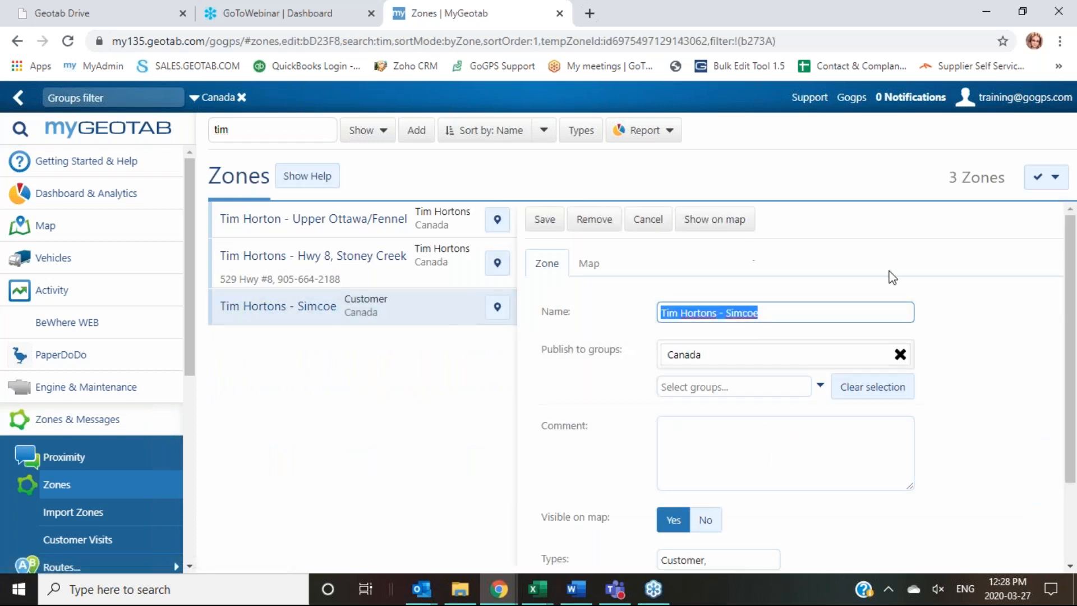
# Step: Change the zone type from Customer to Tim Hortons and colour the zone green
pyautogui.scroll(-2, 713, 449)
pyautogui.click(714, 450)
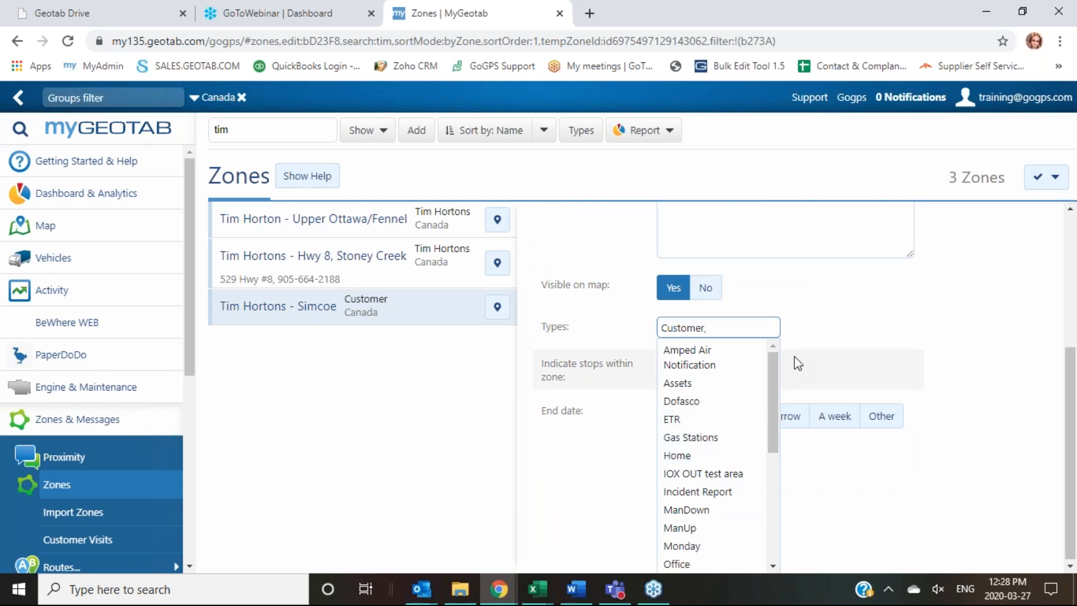
pyautogui.press('BackSpace')
pyautogui.press('BackSpace')
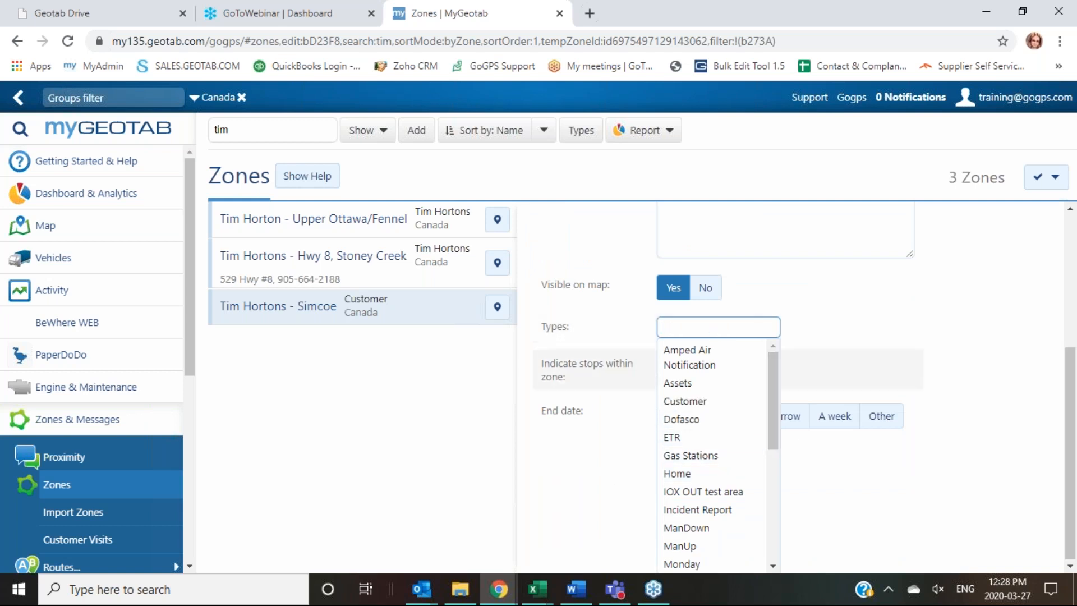
pyautogui.scroll(-5, 746, 448)
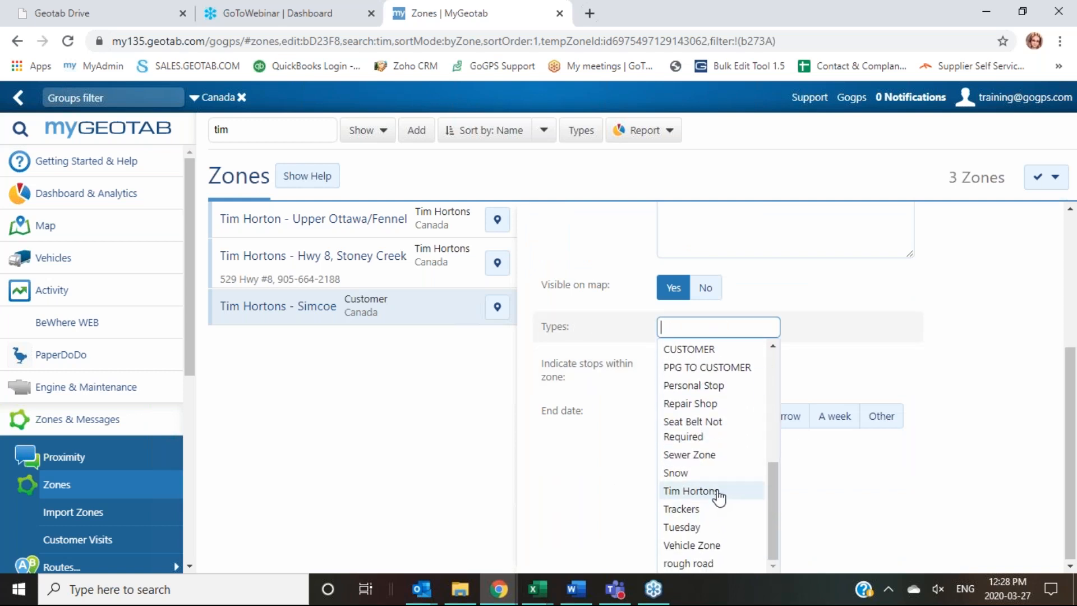
pyautogui.click(719, 495)
pyautogui.click(1015, 397)
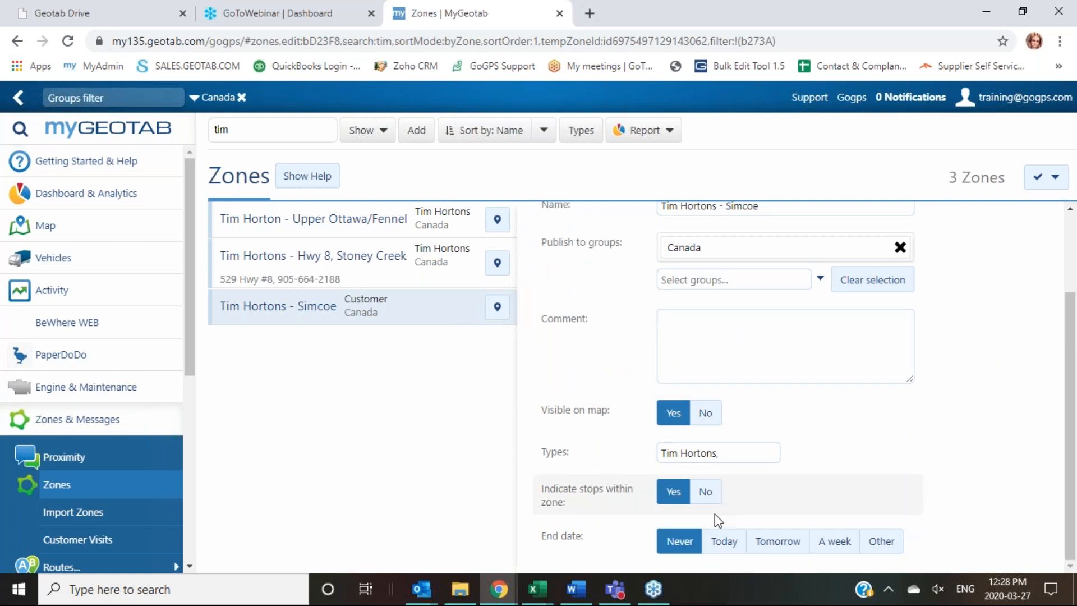
pyautogui.scroll(2, 729, 292)
pyautogui.click(583, 236)
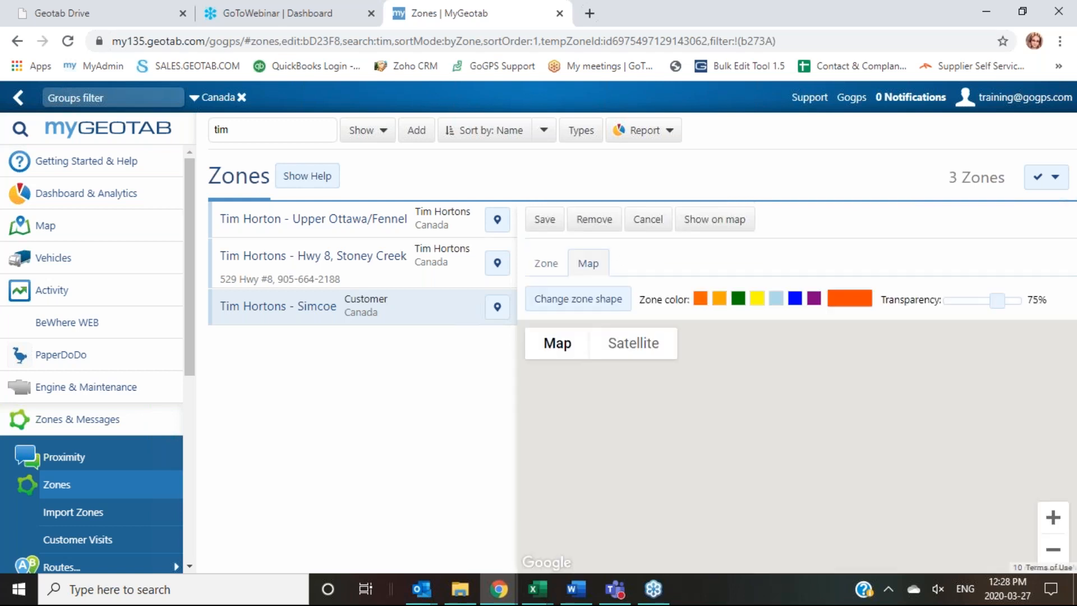
pyautogui.click(738, 298)
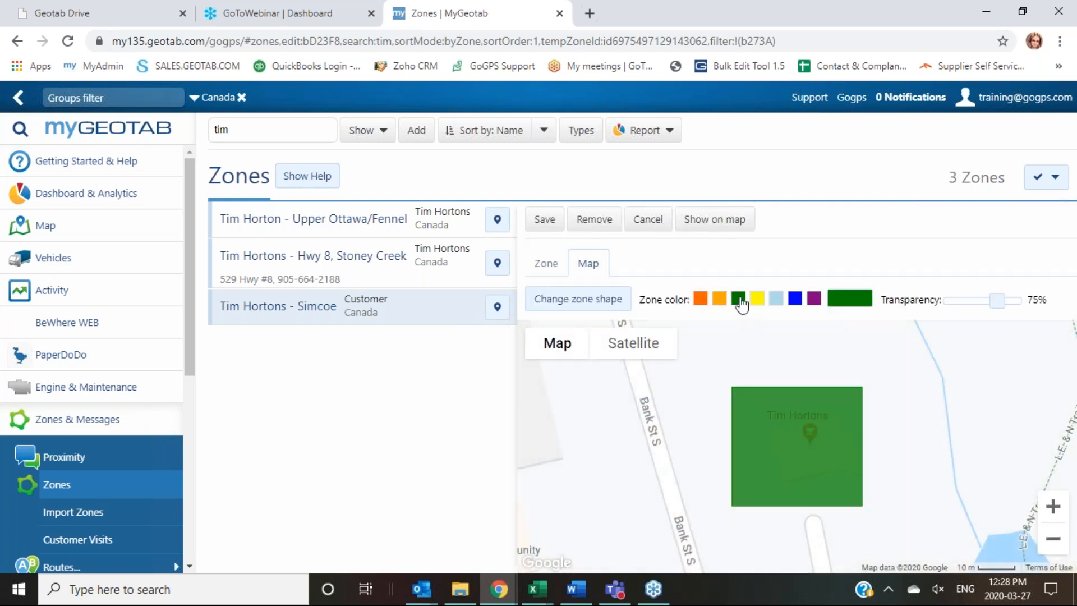
# Step: On satellite view, drag the zone's corners out to Bank St S around the restaurant's lot
pyautogui.click(560, 307)
pyautogui.moveTo(733, 392); pyautogui.dragTo(704, 367)
pyautogui.click(637, 341)
pyautogui.moveTo(870, 391); pyautogui.dragTo(853, 337)
pyautogui.moveTo(855, 511); pyautogui.dragTo(915, 551)
pyautogui.moveTo(712, 424); pyautogui.dragTo(708, 524)
pyautogui.moveTo(805, 447); pyautogui.dragTo(846, 572)
pyautogui.moveTo(847, 444); pyautogui.dragTo(864, 495)
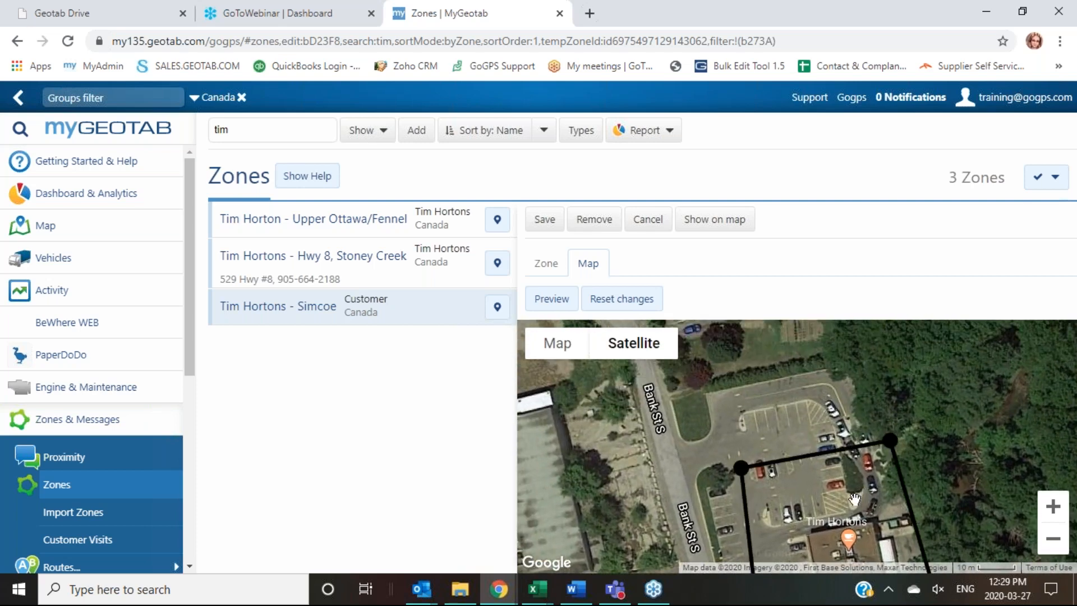
pyautogui.moveTo(729, 470); pyautogui.dragTo(668, 397)
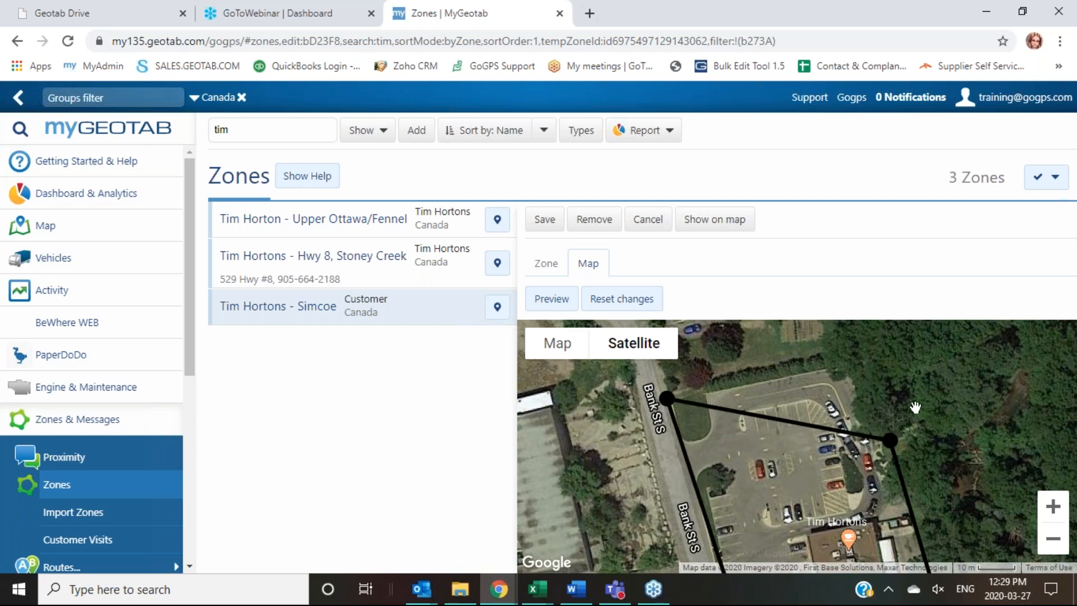
pyautogui.moveTo(890, 440); pyautogui.dragTo(866, 352)
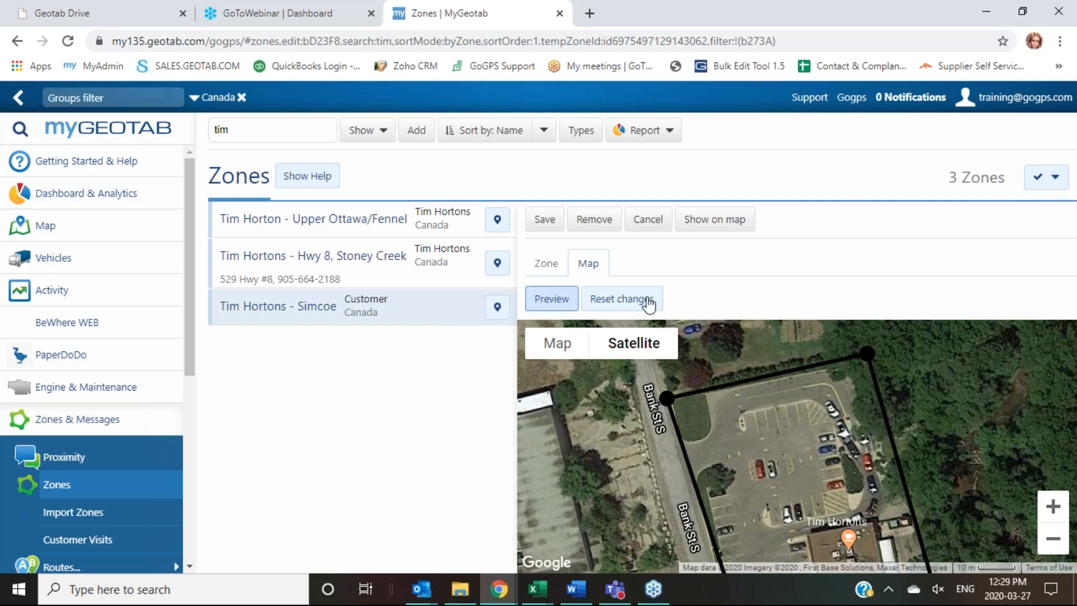
# Step: Save the reshaped zone, then show Tim Hortons - Simcoe on the map
pyautogui.click(542, 219)
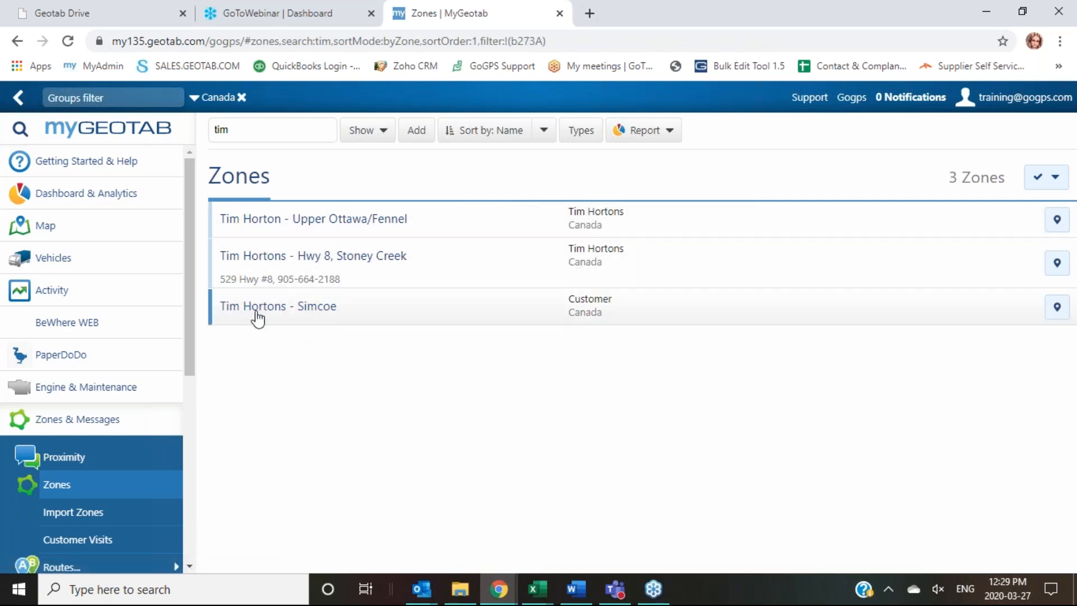
pyautogui.click(291, 312)
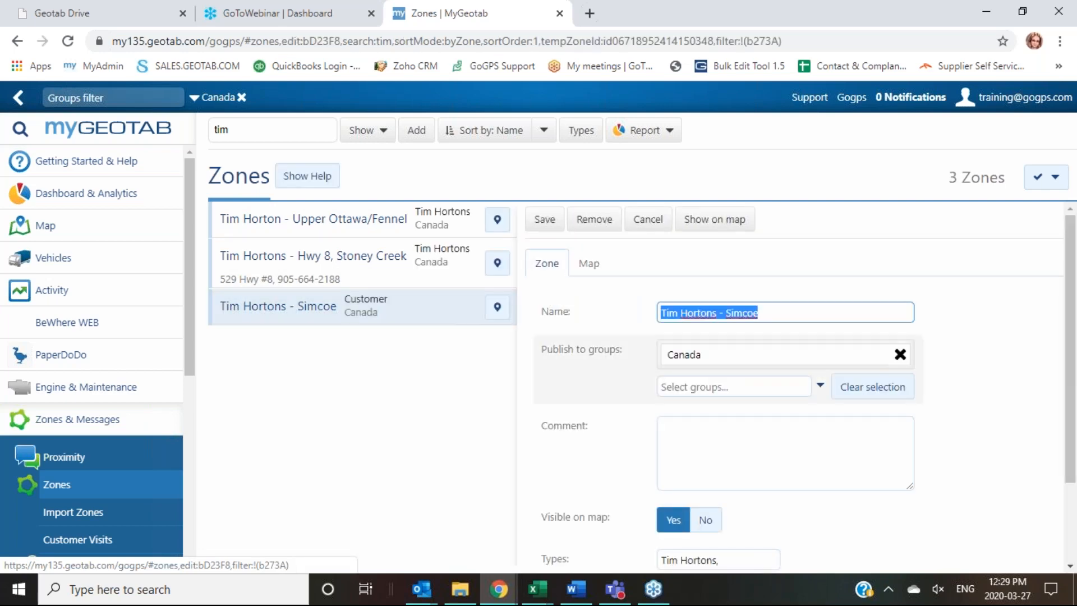
pyautogui.click(713, 220)
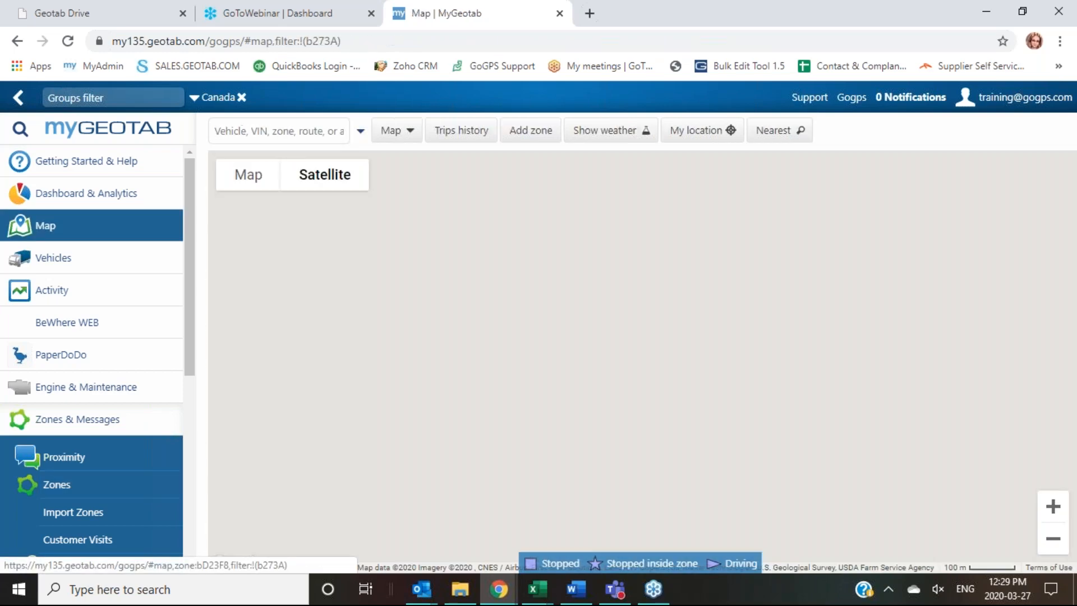
# Step: Zoom in on the green Tim Hortons zone and search the map for 'ca'
pyautogui.scroll(2, 651, 393)
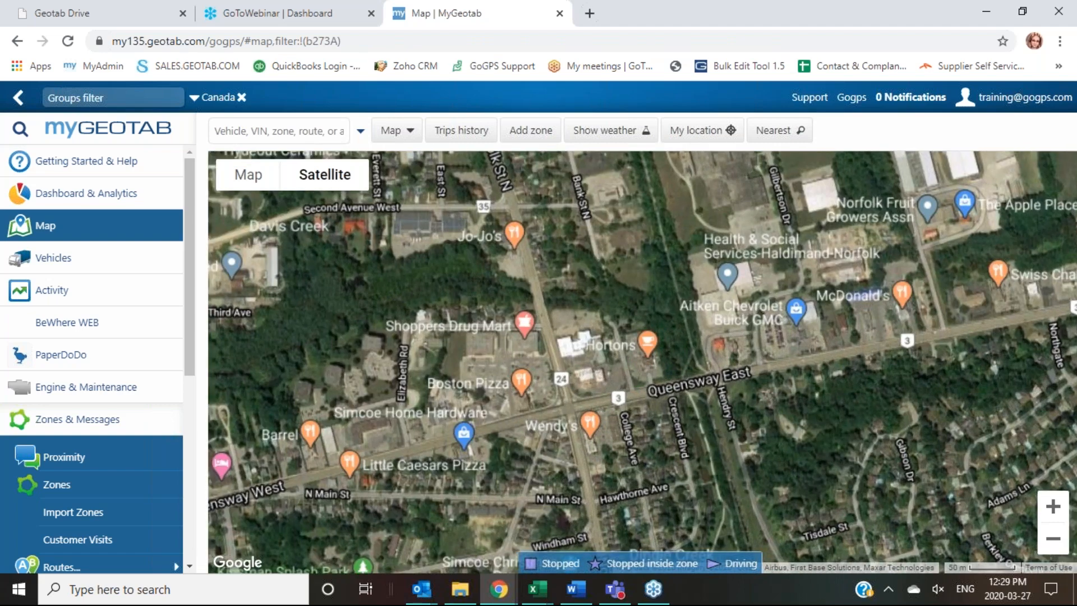
pyautogui.scroll(1, 647, 390)
pyautogui.scroll(1, 696, 359)
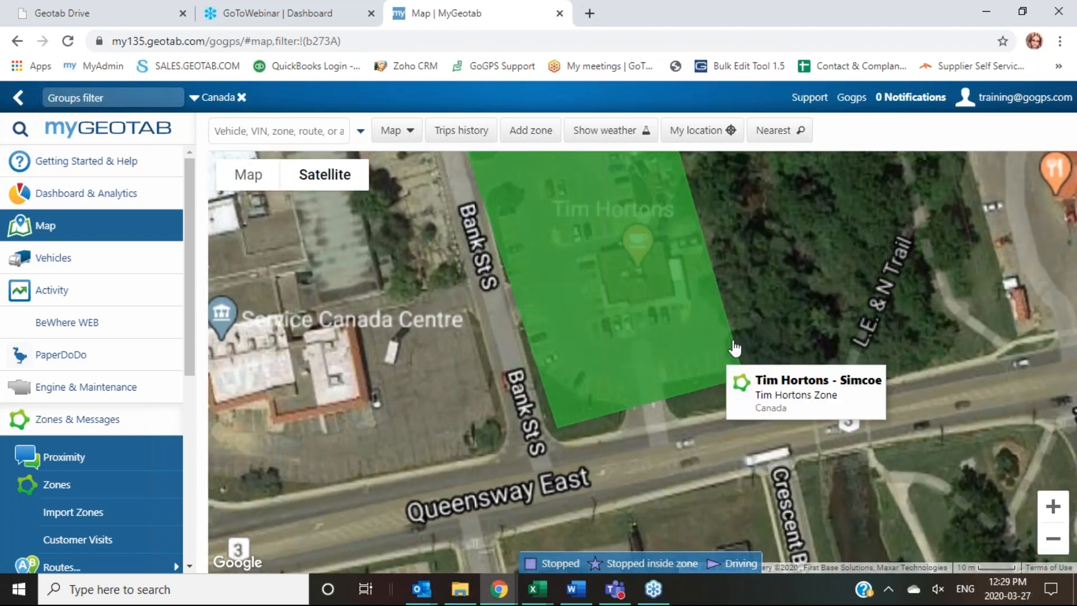
pyautogui.moveTo(800, 323); pyautogui.dragTo(802, 378)
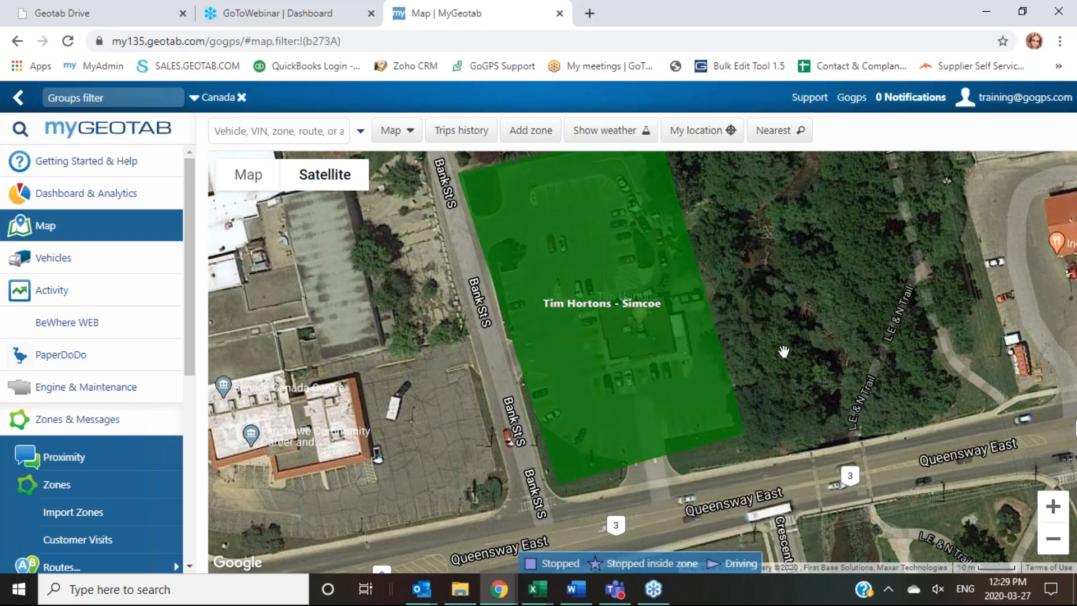
pyautogui.moveTo(660, 477)
pyautogui.write('can')
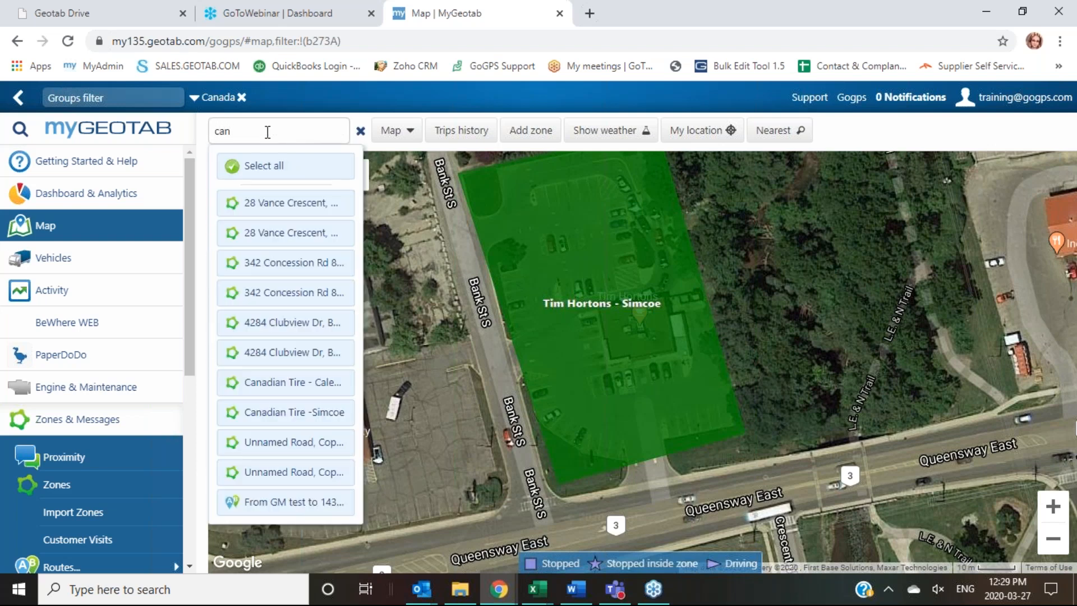
# Step: Jump to Canadian Tire -Simcoe, drag its four corners around the lot by Queensway East, and save
pyautogui.click(293, 414)
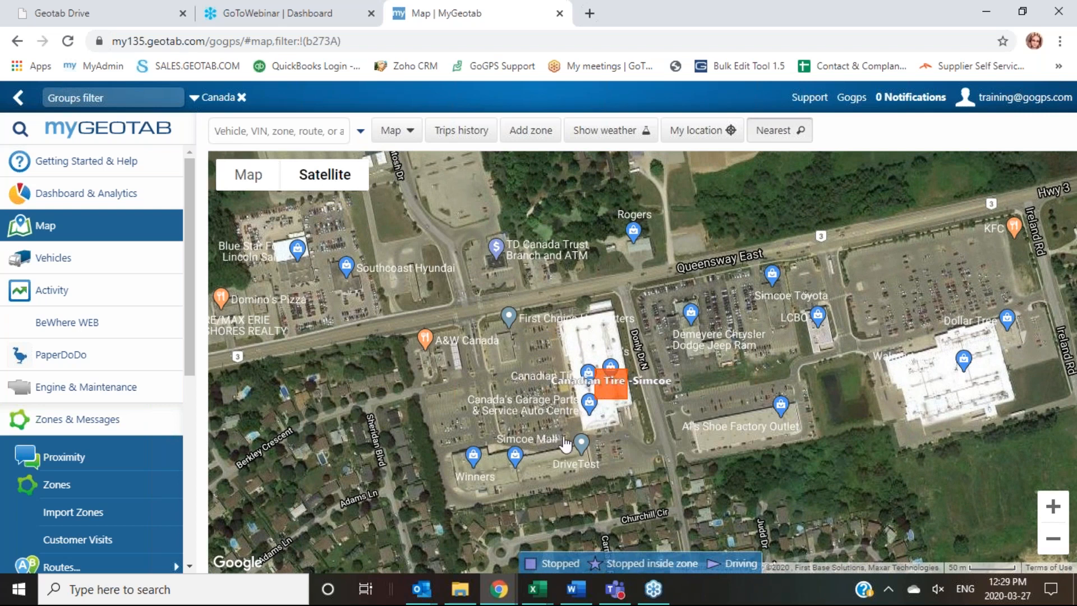
pyautogui.moveTo(615, 395)
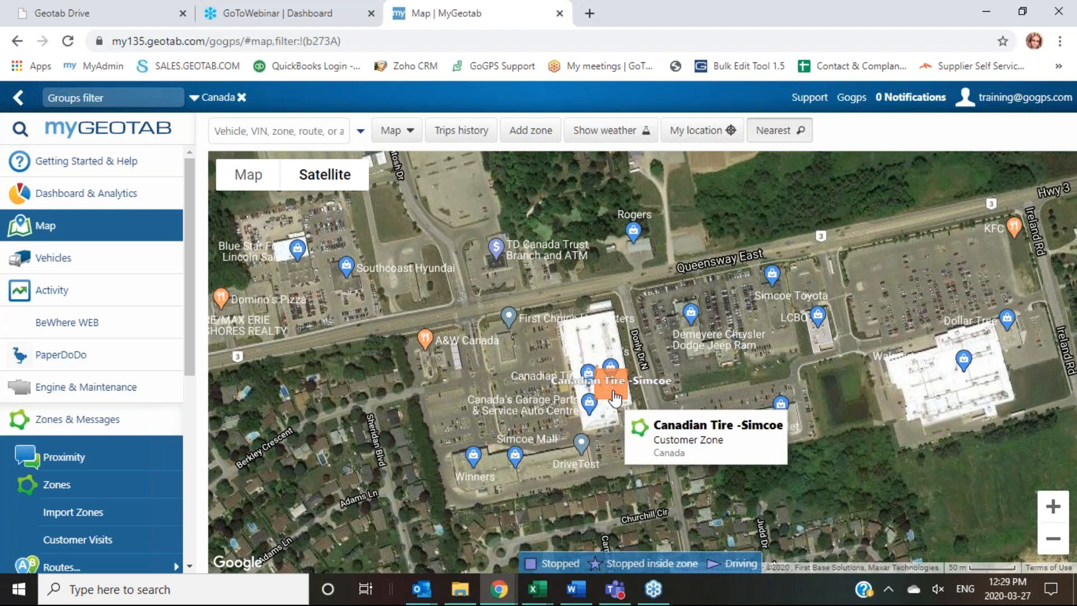
pyautogui.click(615, 397)
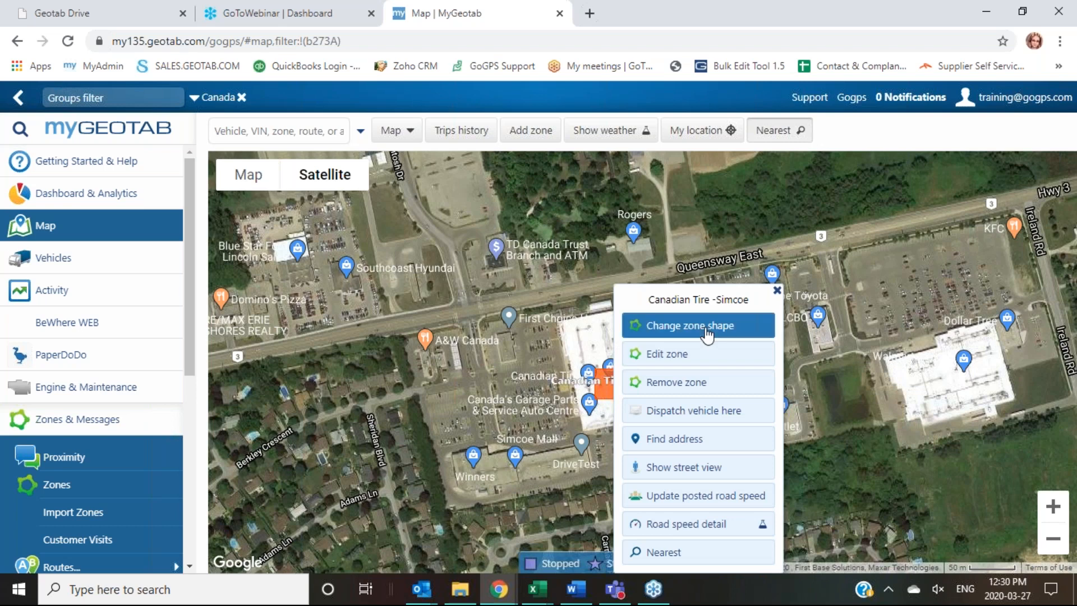
pyautogui.click(707, 336)
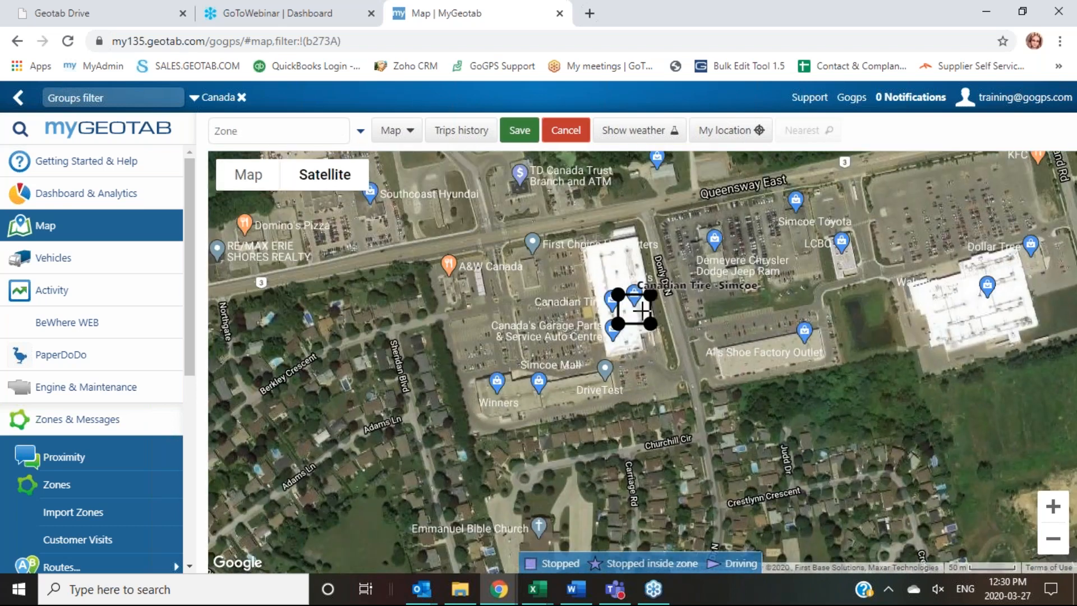
pyautogui.moveTo(650, 294); pyautogui.dragTo(642, 213)
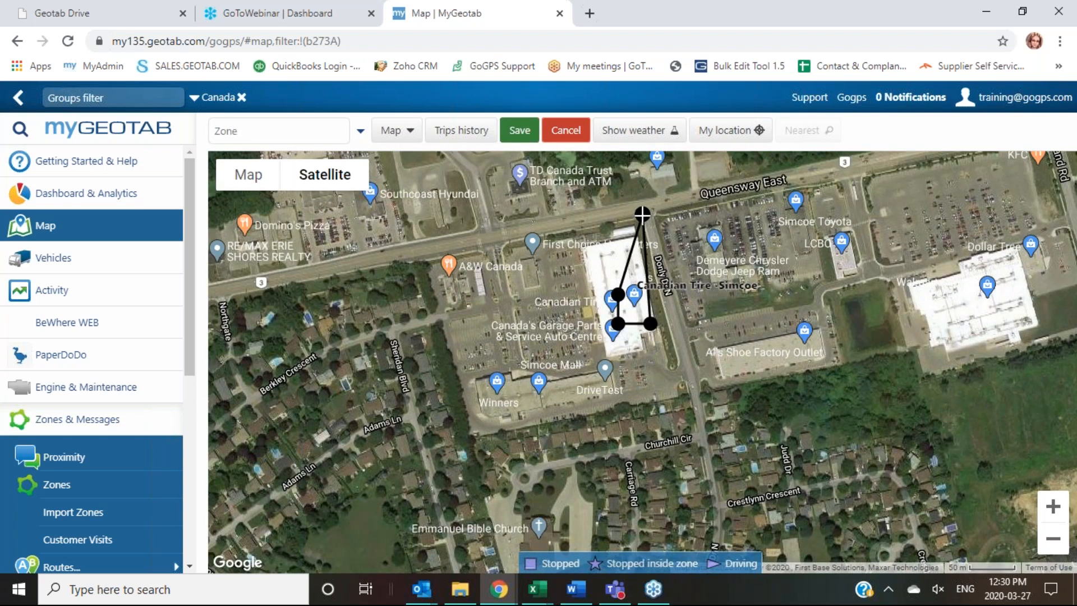
pyautogui.moveTo(650, 324); pyautogui.dragTo(687, 398)
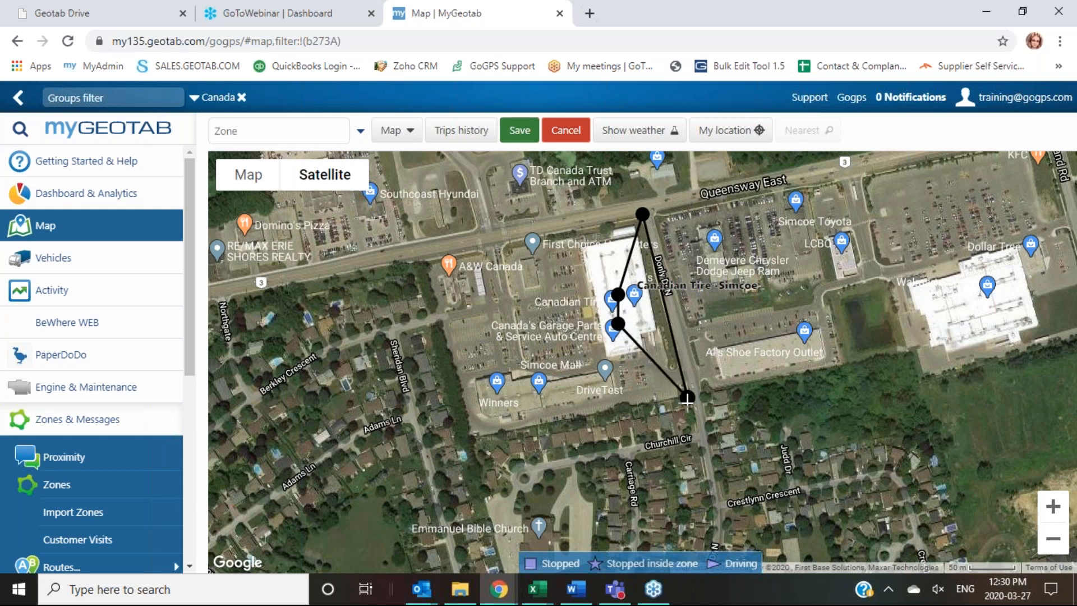
pyautogui.moveTo(617, 292); pyautogui.dragTo(499, 243)
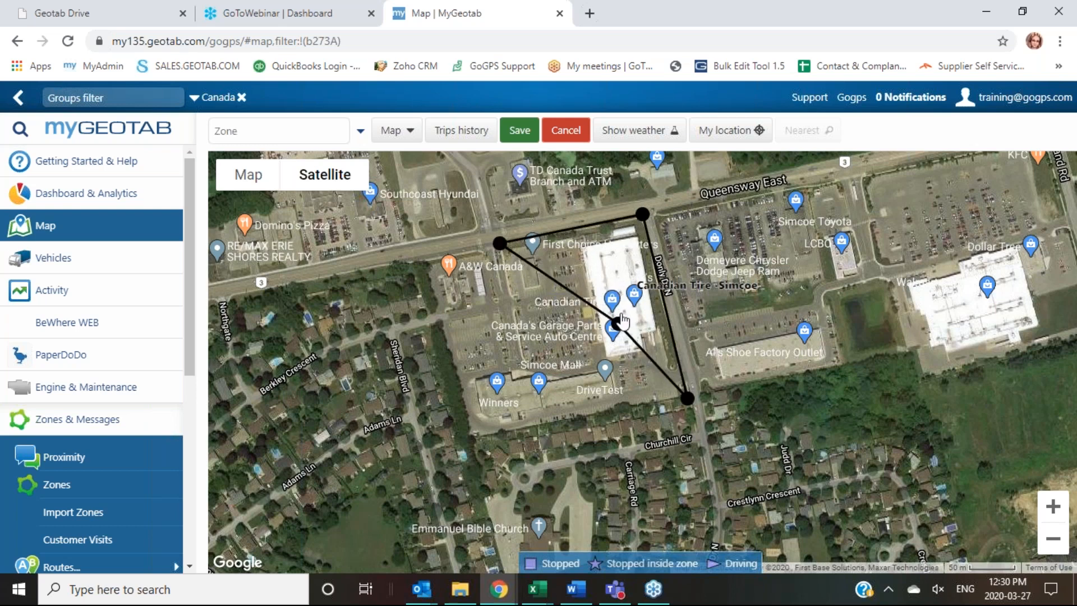
pyautogui.moveTo(617, 323); pyautogui.dragTo(535, 424)
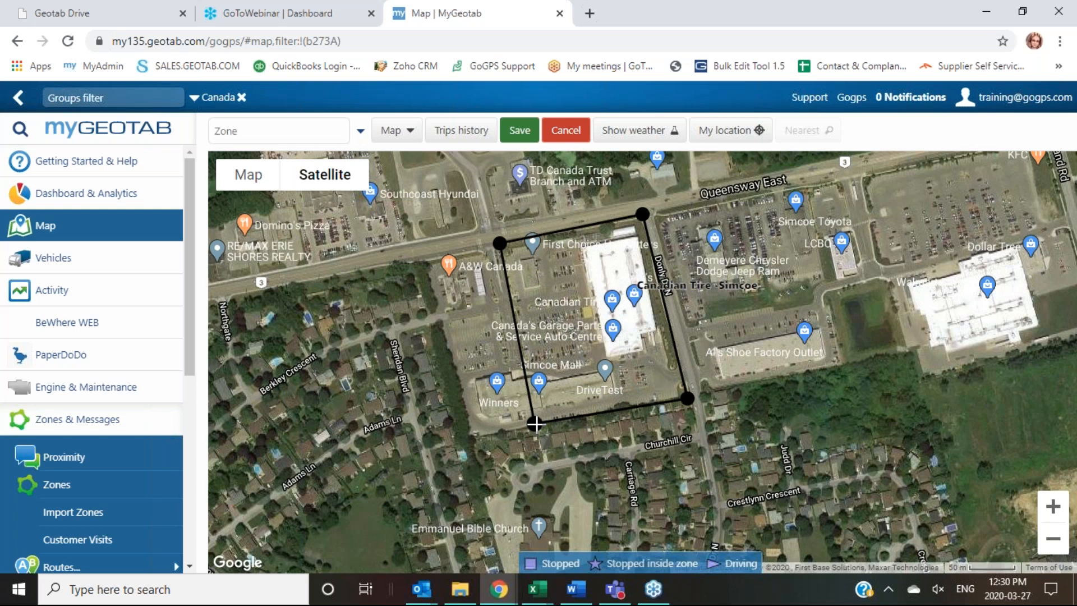
pyautogui.click(518, 130)
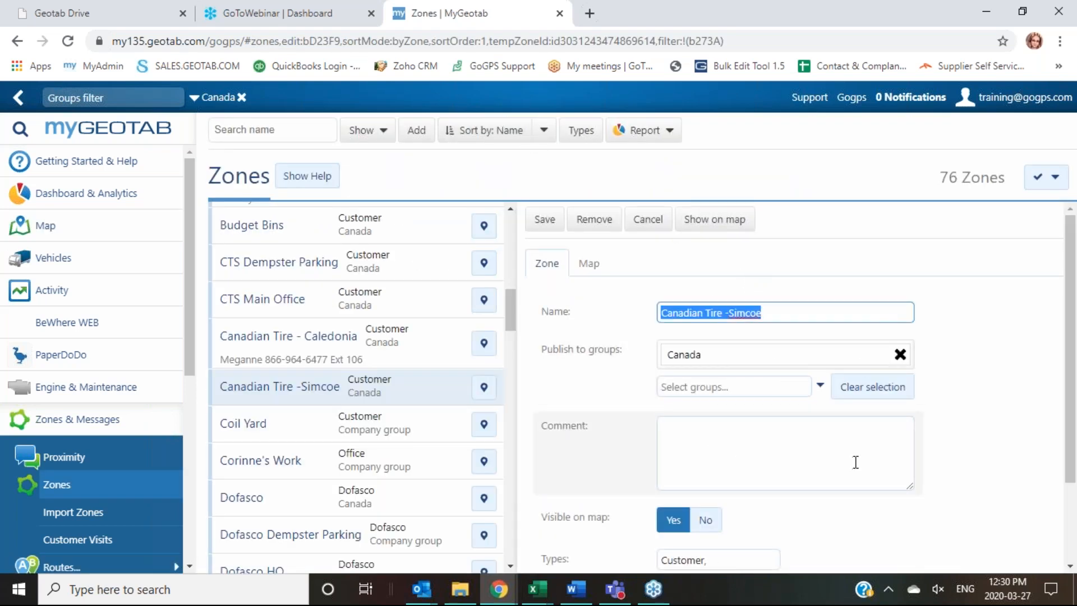
# Step: Set the Canadian Tire -Simcoe zone colour to green with 50% transparency and save
pyautogui.scroll(-2, 923, 409)
pyautogui.scroll(2, 944, 461)
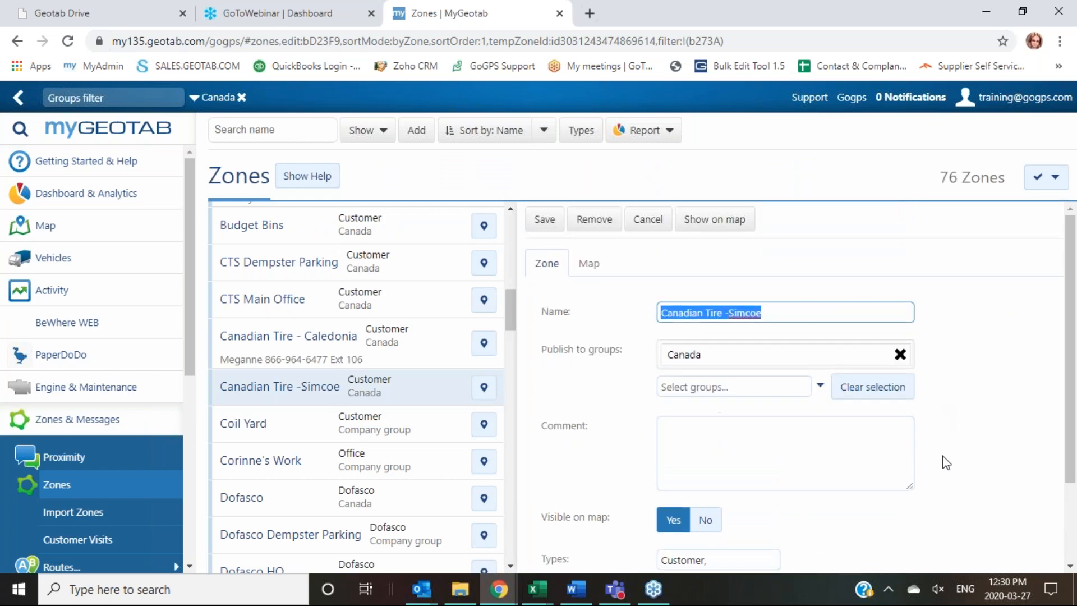
pyautogui.scroll(-2, 942, 459)
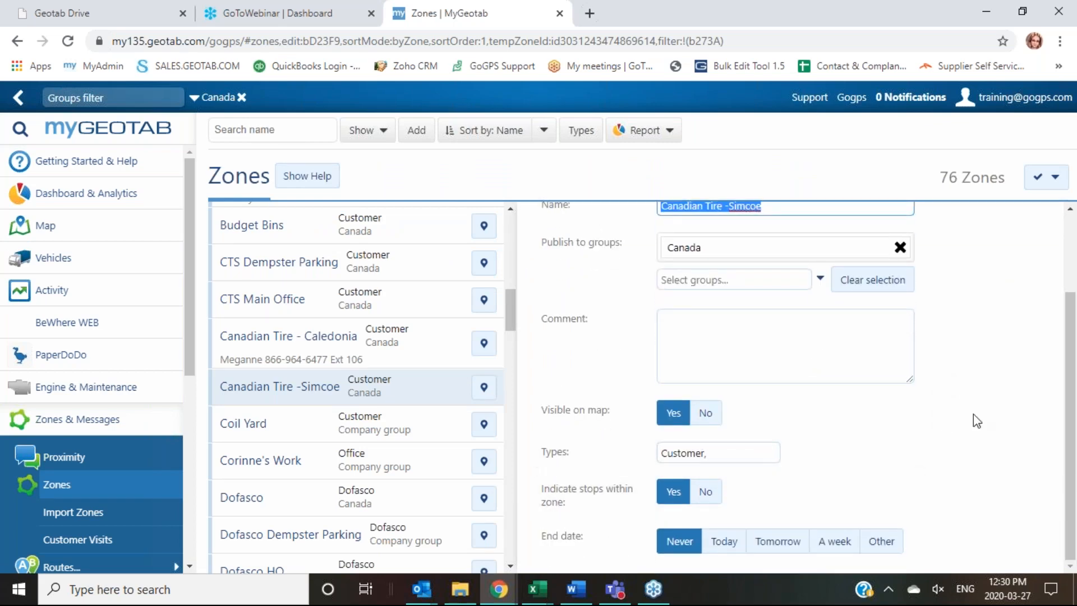
pyautogui.scroll(2, 974, 418)
pyautogui.click(593, 268)
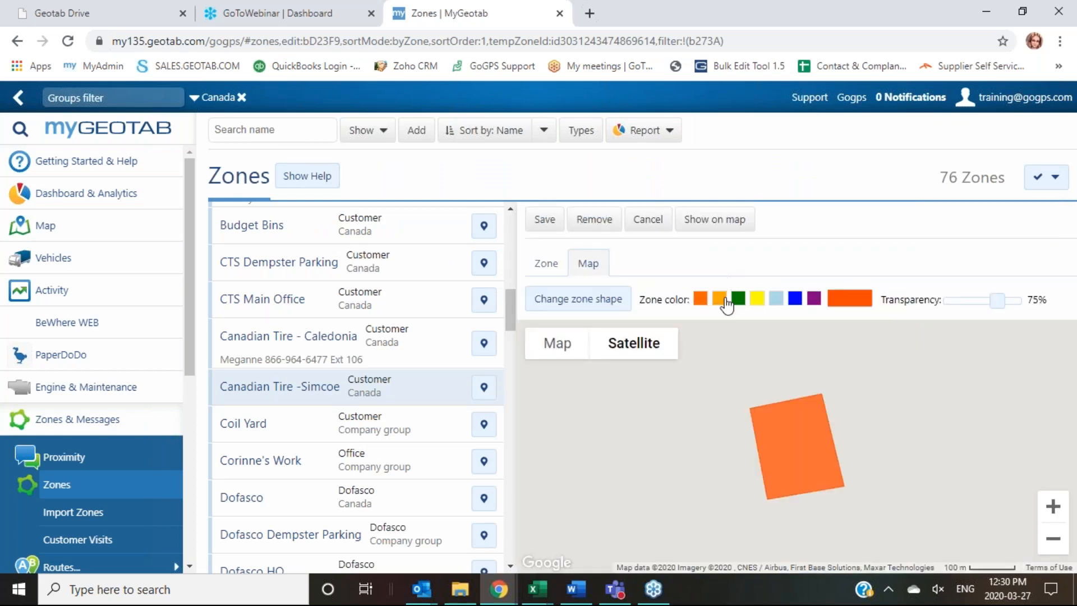
pyautogui.click(737, 298)
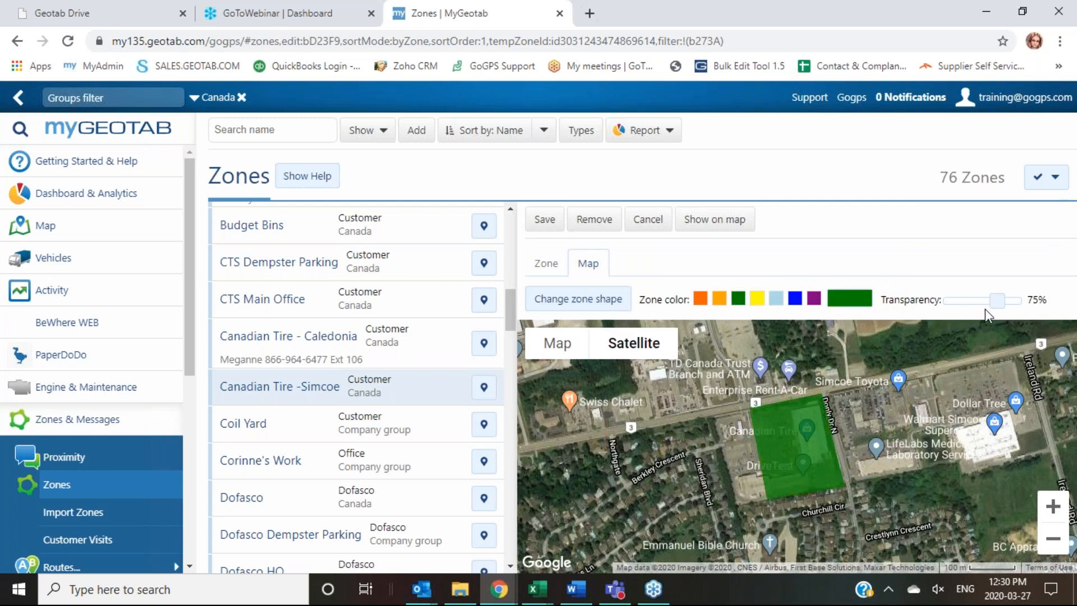
pyautogui.moveTo(995, 309); pyautogui.dragTo(986, 311)
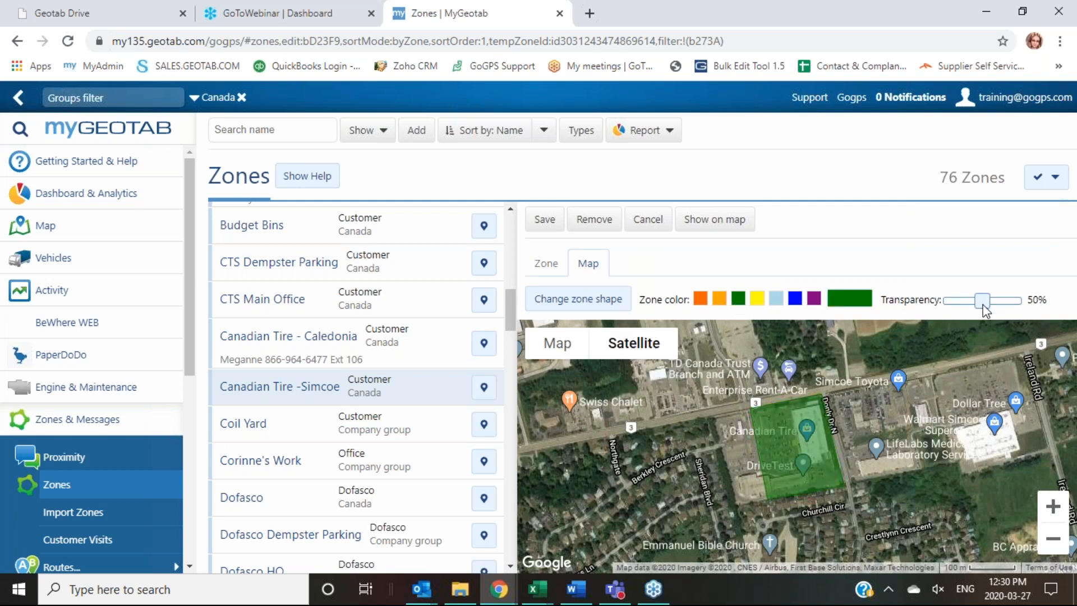
pyautogui.click(545, 218)
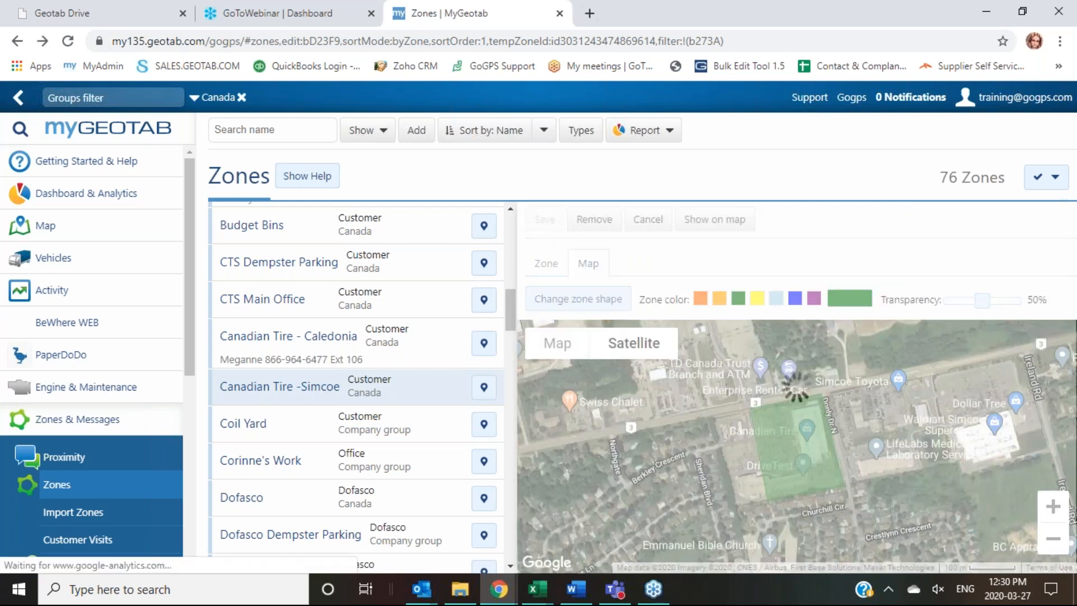